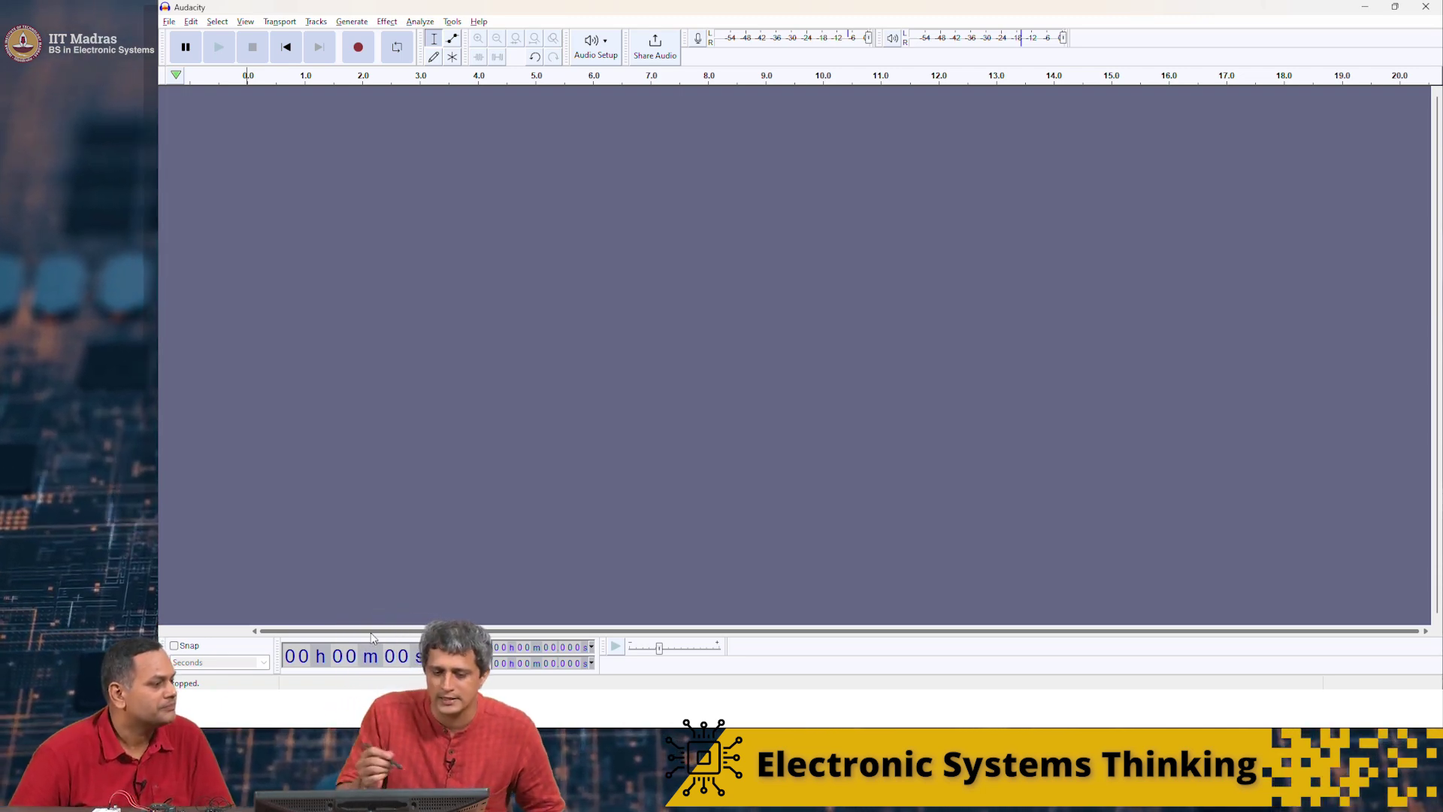
# - Start recording into Audio 1, comparing it twice against the WaveForms scope trace
pyautogui.click(359, 48)
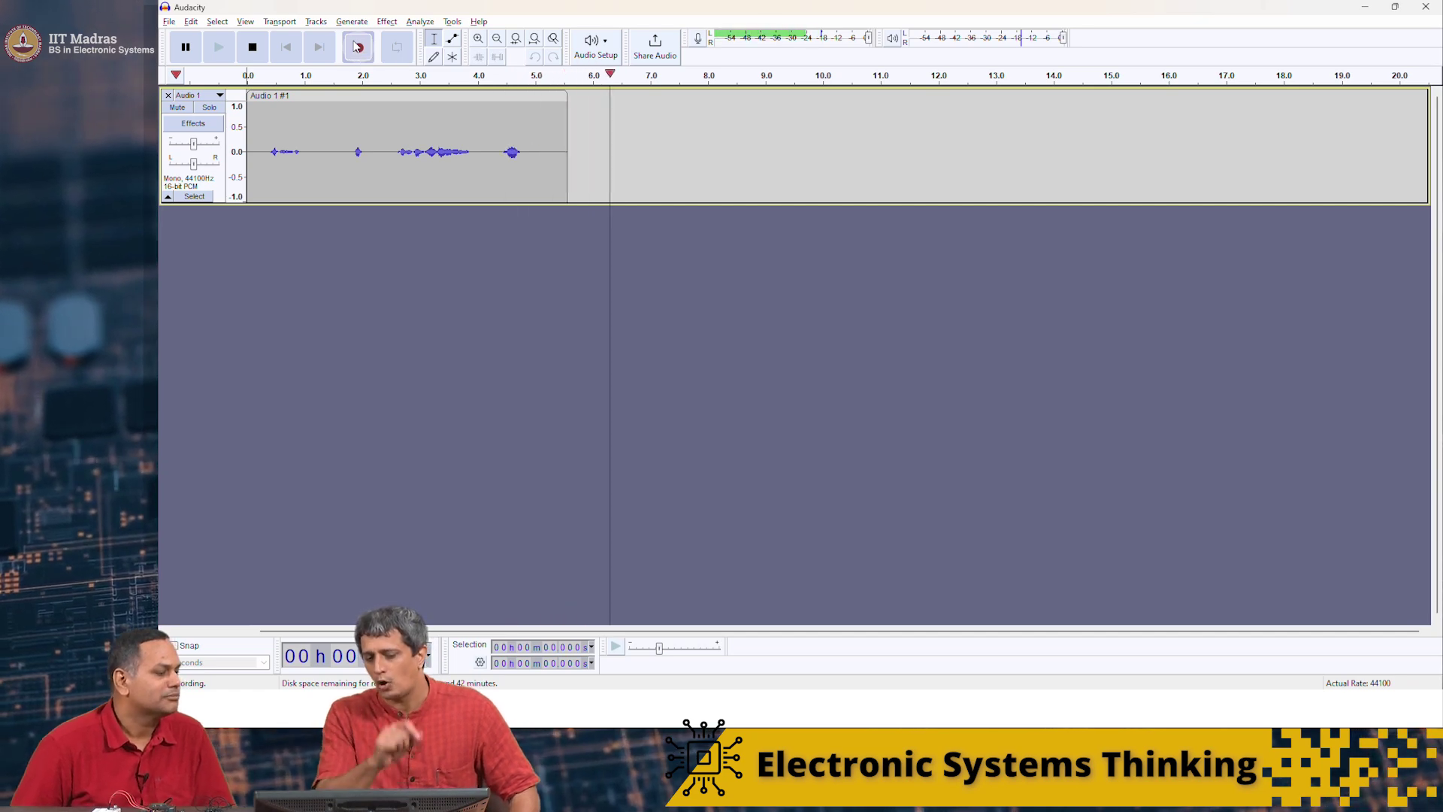
pyautogui.hotkey('alt', 'Tab')
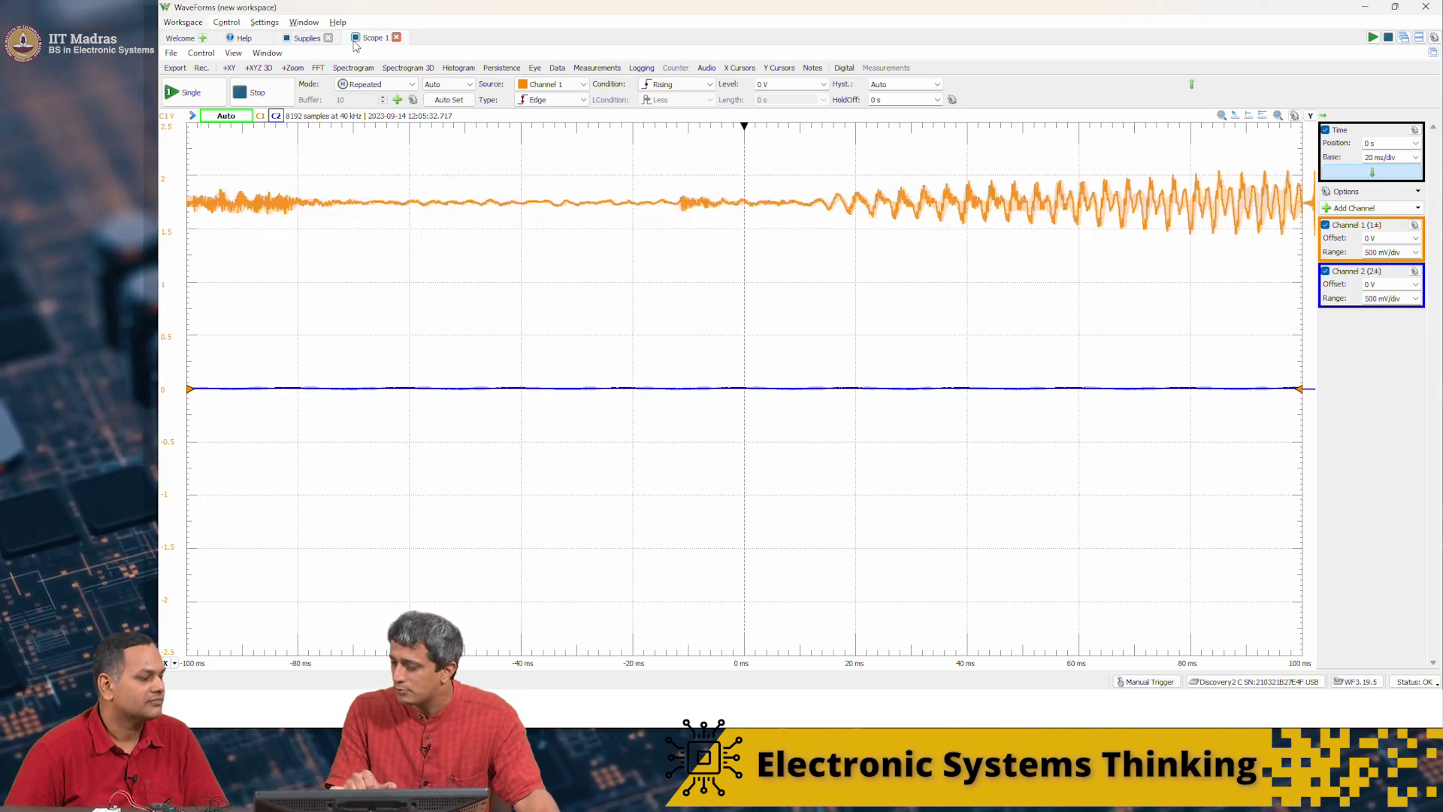
pyautogui.hotkey('alt', 'Tab')
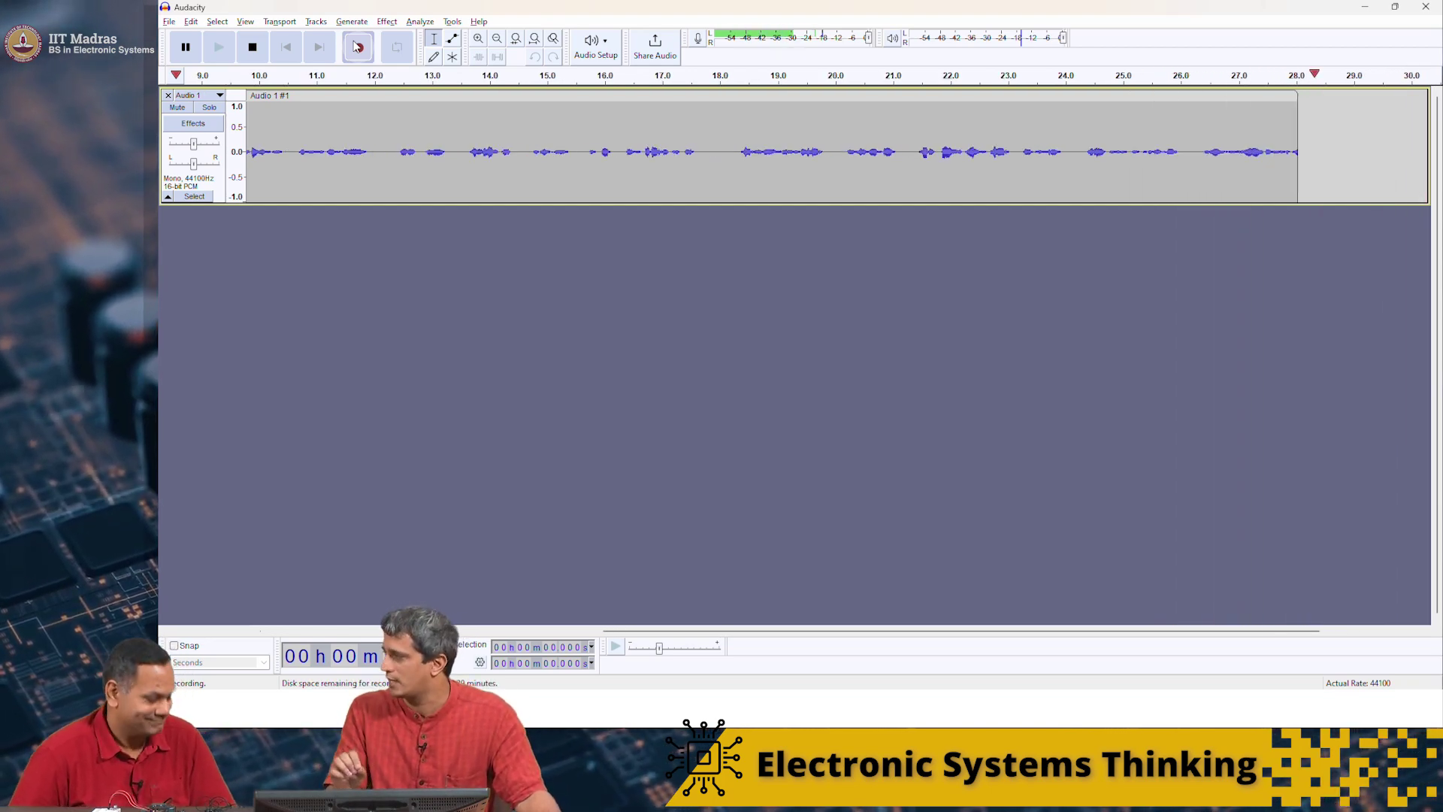
pyautogui.hotkey('alt', 'Tab')
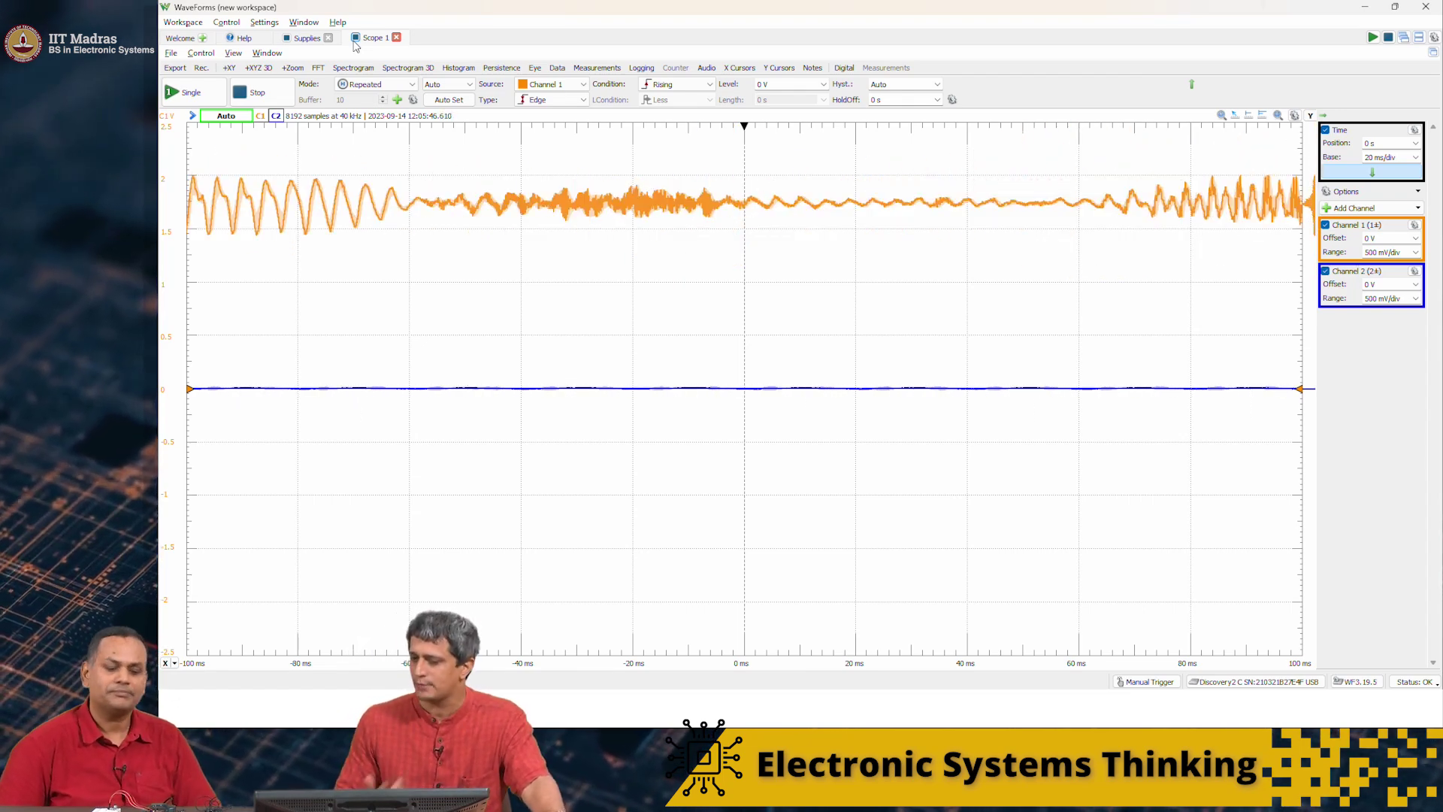
pyautogui.hotkey('alt', 'Tab')
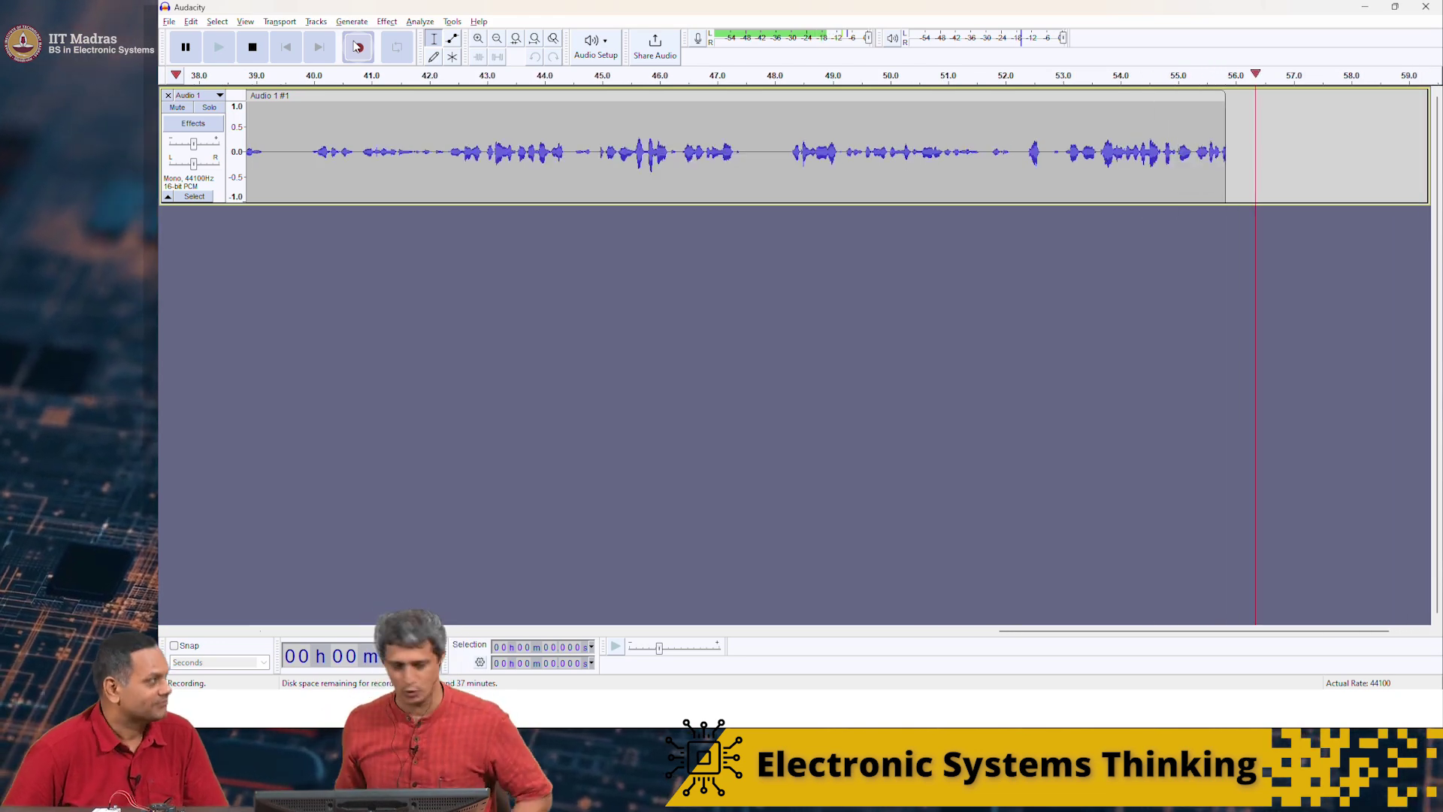
# - Keep recording while checking the WaveForms scope, then stop at about 1:34 of audio
pyautogui.hotkey('alt', 'Tab')
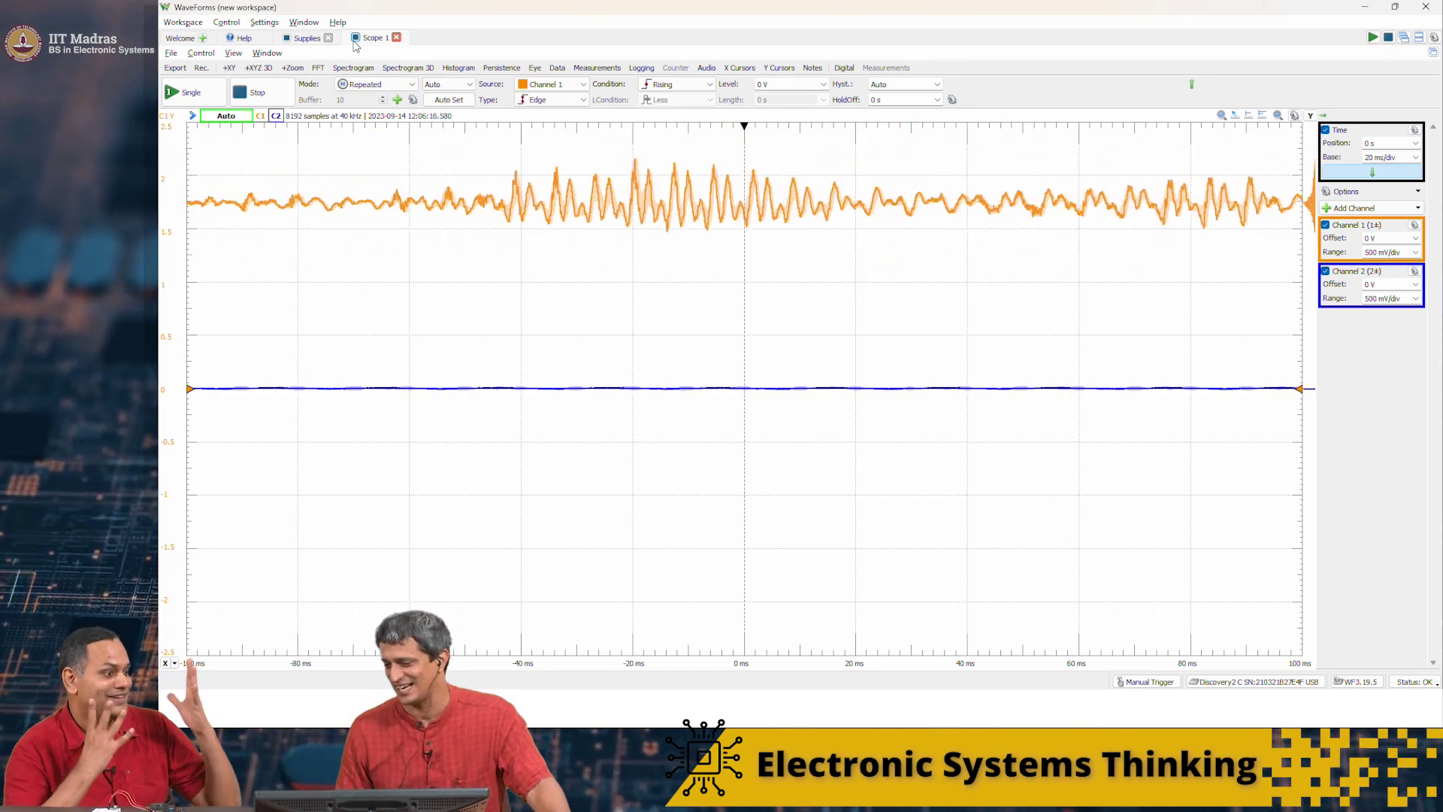
pyautogui.hotkey('alt', 'Tab')
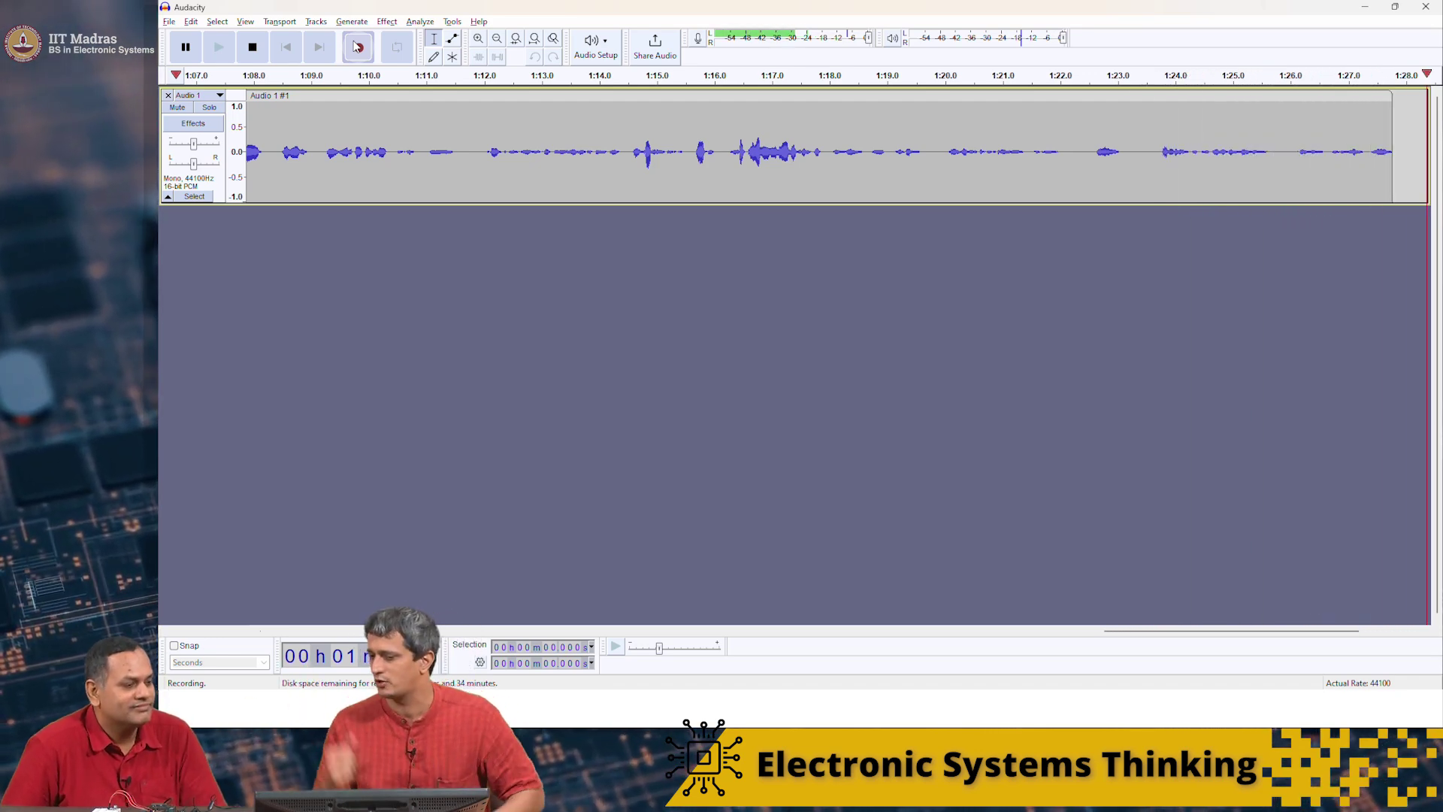
pyautogui.hotkey('alt', 'Tab')
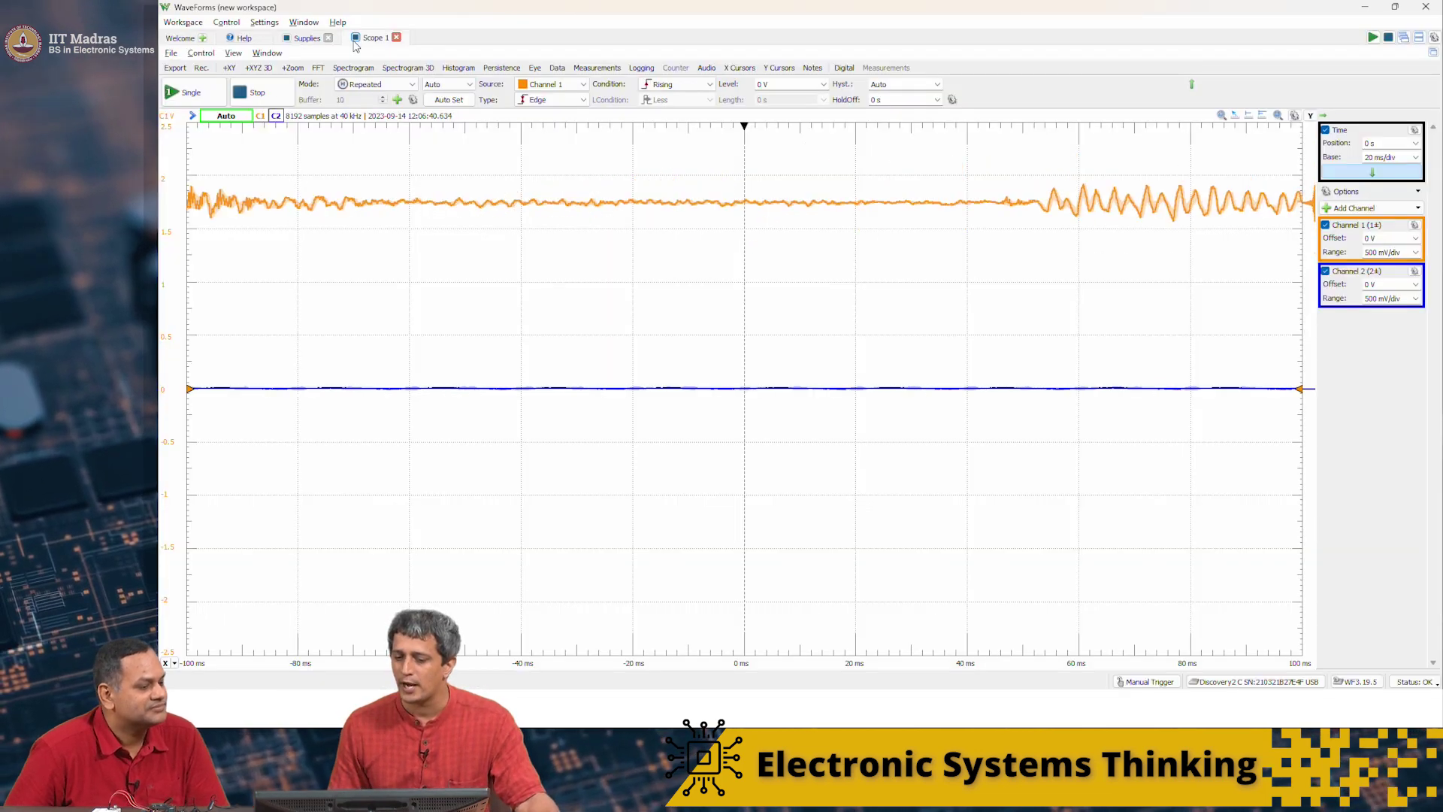
pyautogui.hotkey('alt', 'Tab')
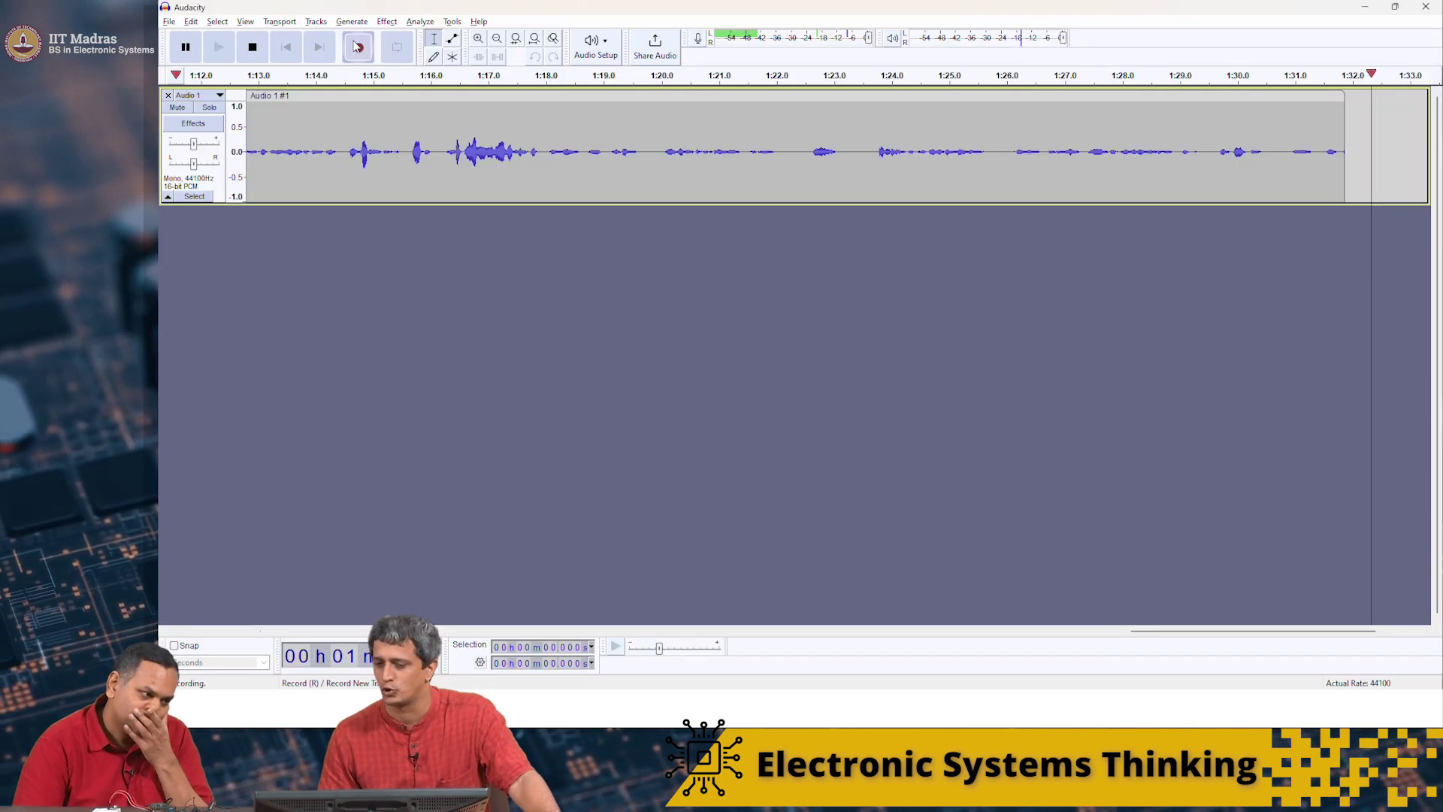
pyautogui.press('space')
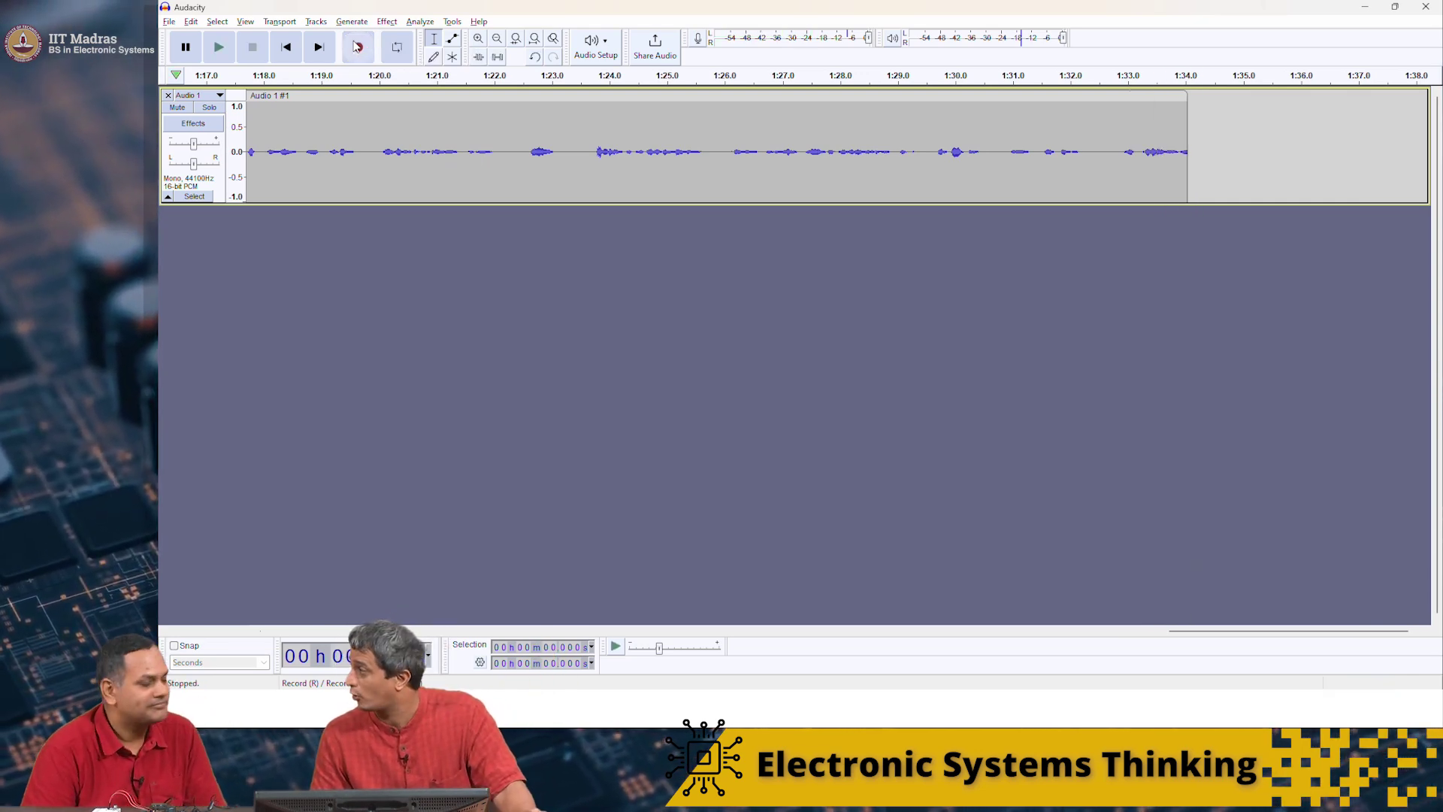
# - Look at the WaveForms scope once more, then return to the stopped 1:34 recording
pyautogui.hotkey('alt', 'Tab')
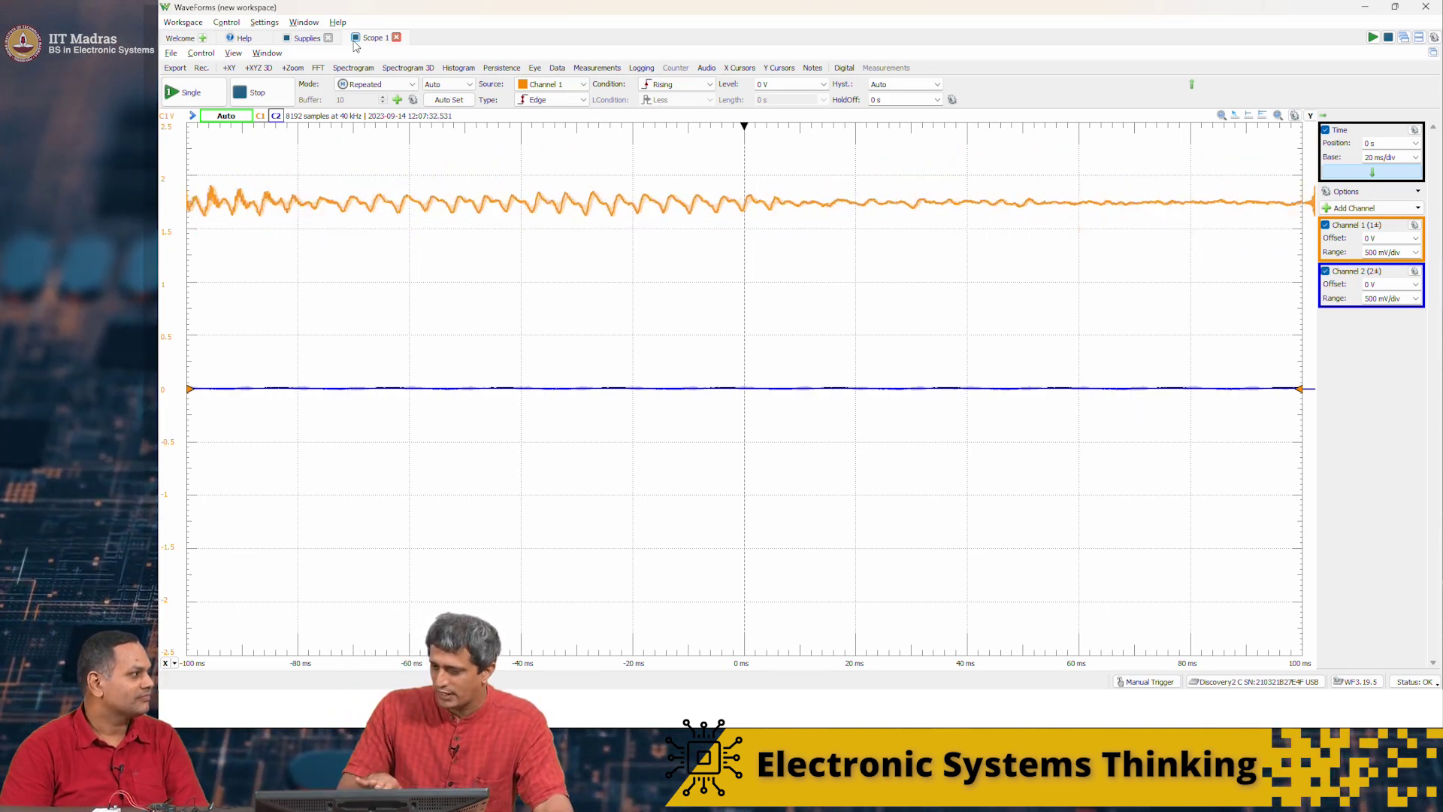
pyautogui.hotkey('alt', 'Tab')
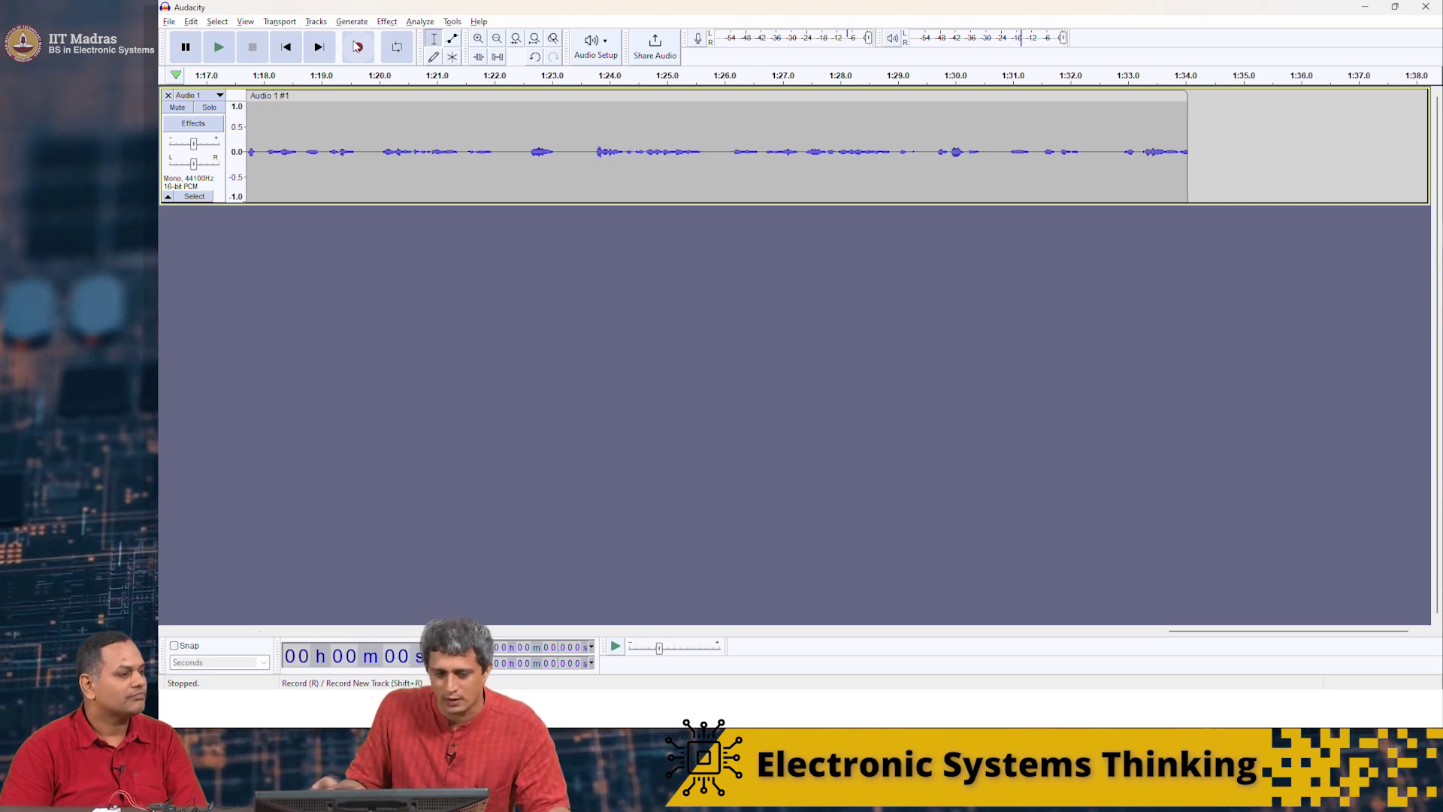
pyautogui.click(169, 22)
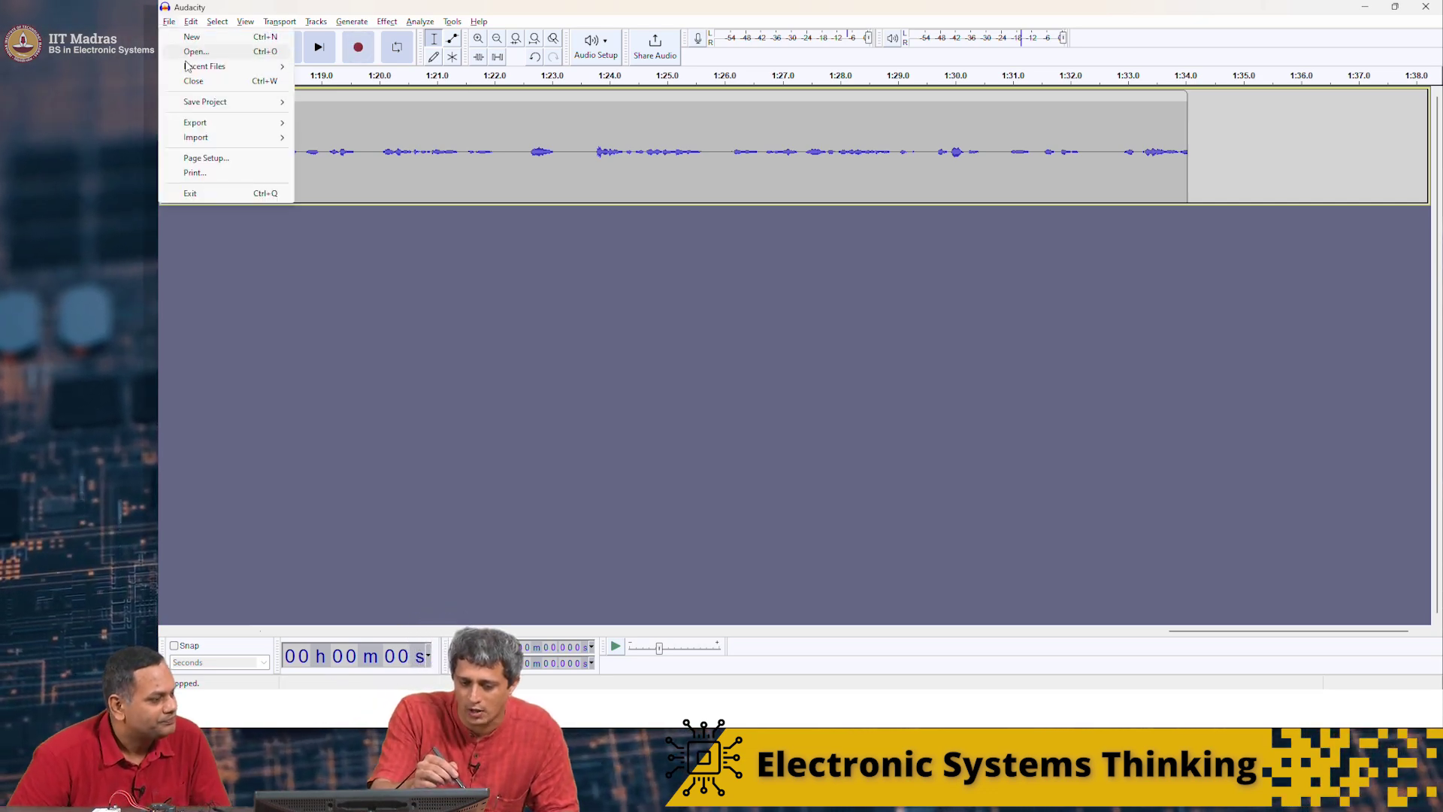
# - Save the recording as the project test-audio, then close and relaunch Audacity
pyautogui.moveTo(232, 97)
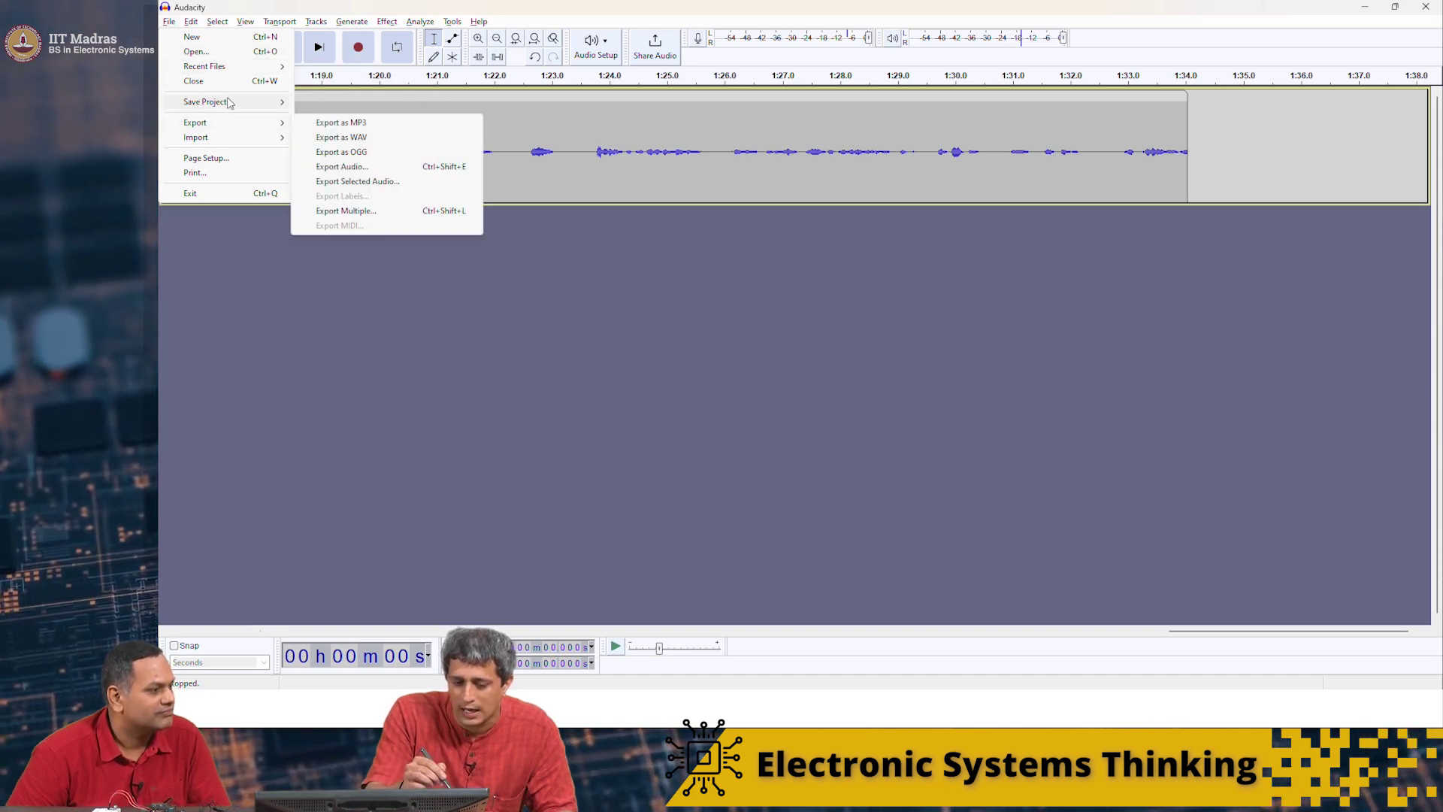
pyautogui.click(338, 103)
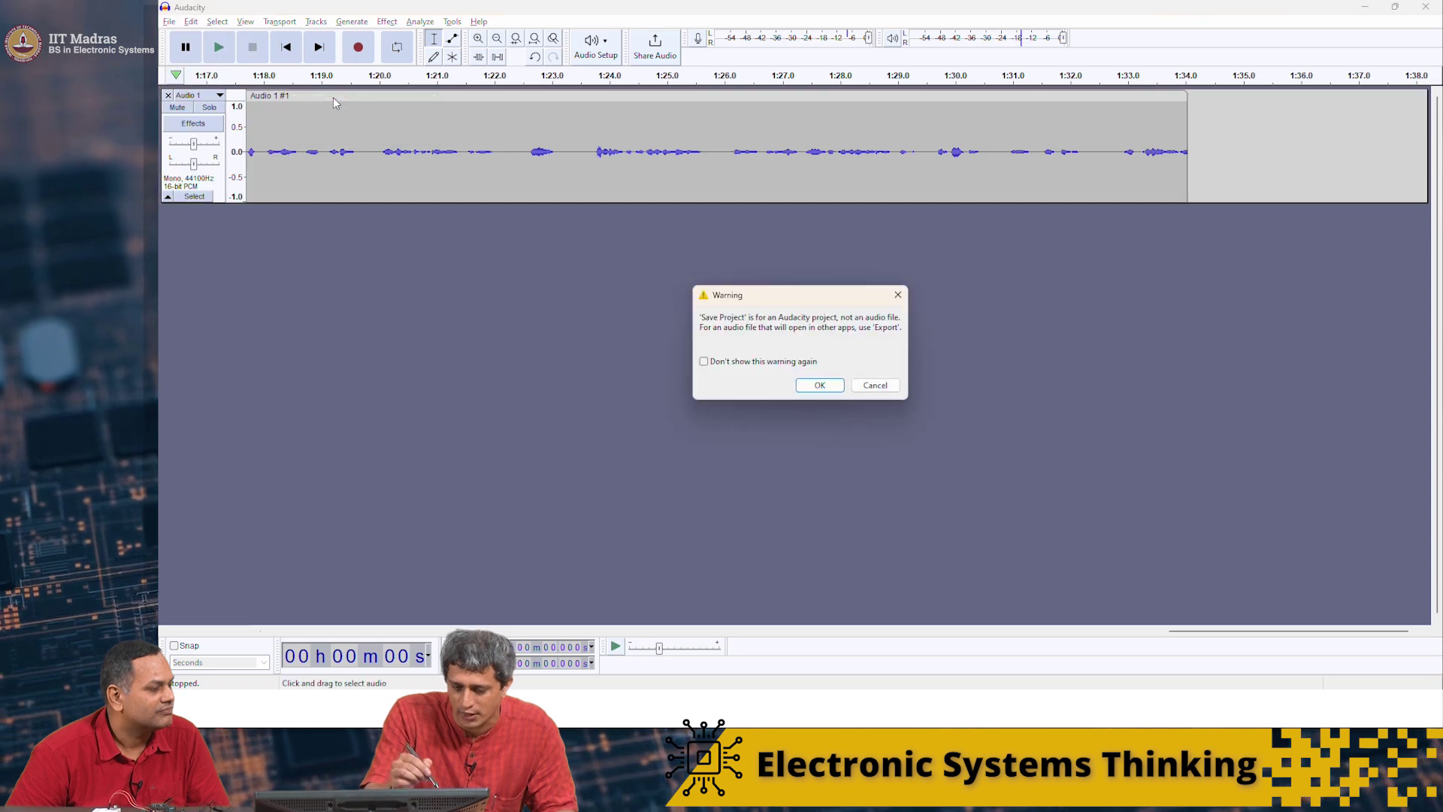
pyautogui.click(817, 384)
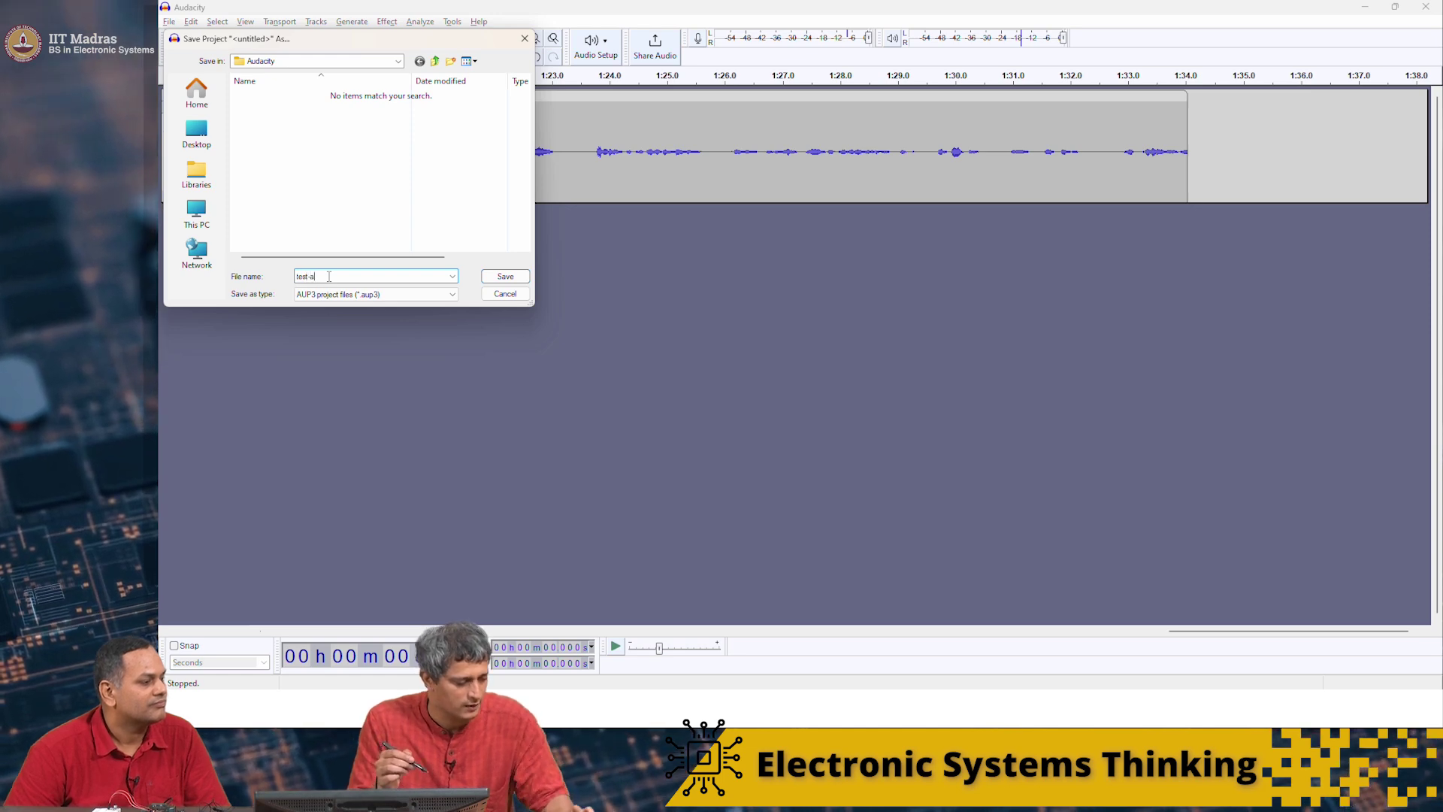
pyautogui.press('Return')
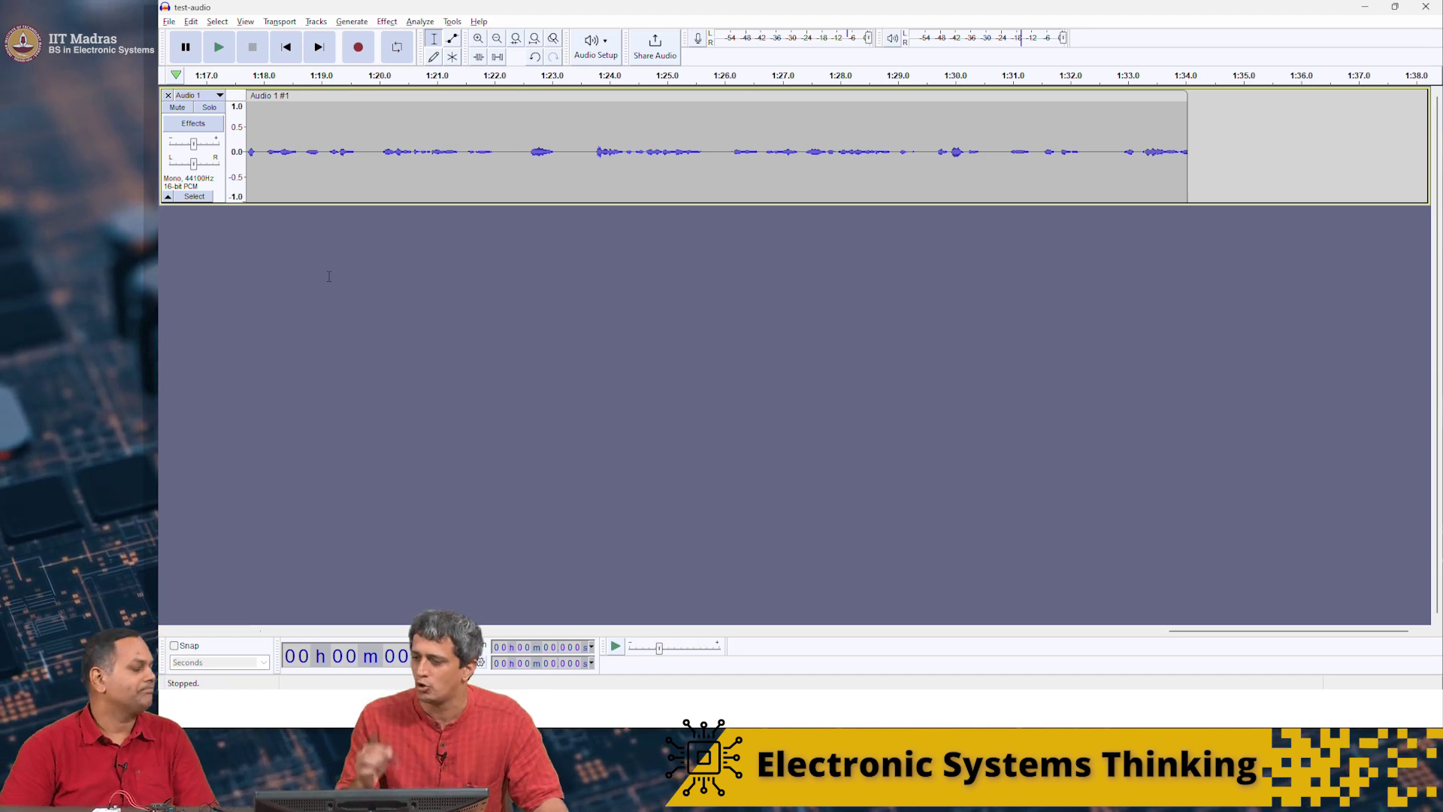
pyautogui.click(1426, 7)
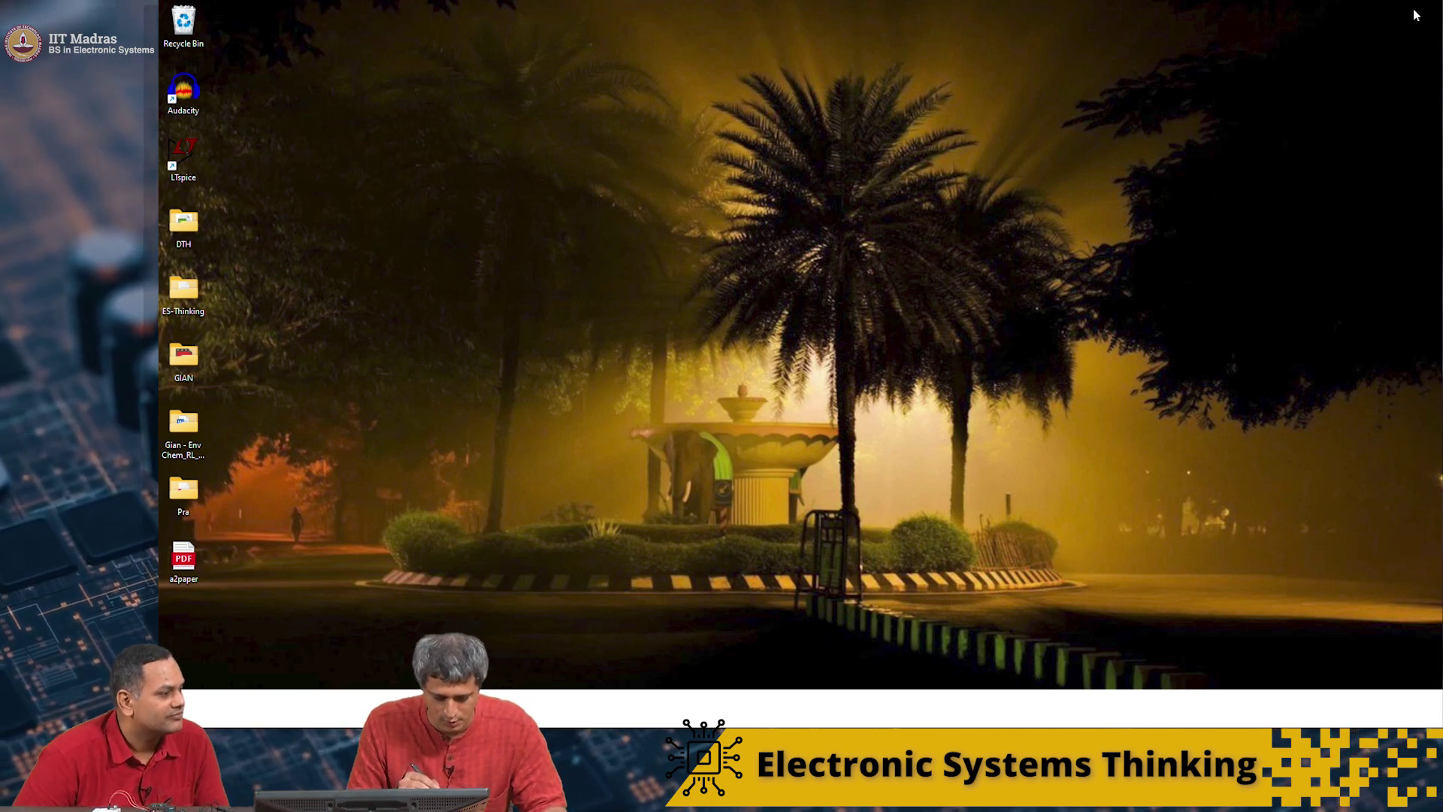
pyautogui.doubleClick(185, 90)
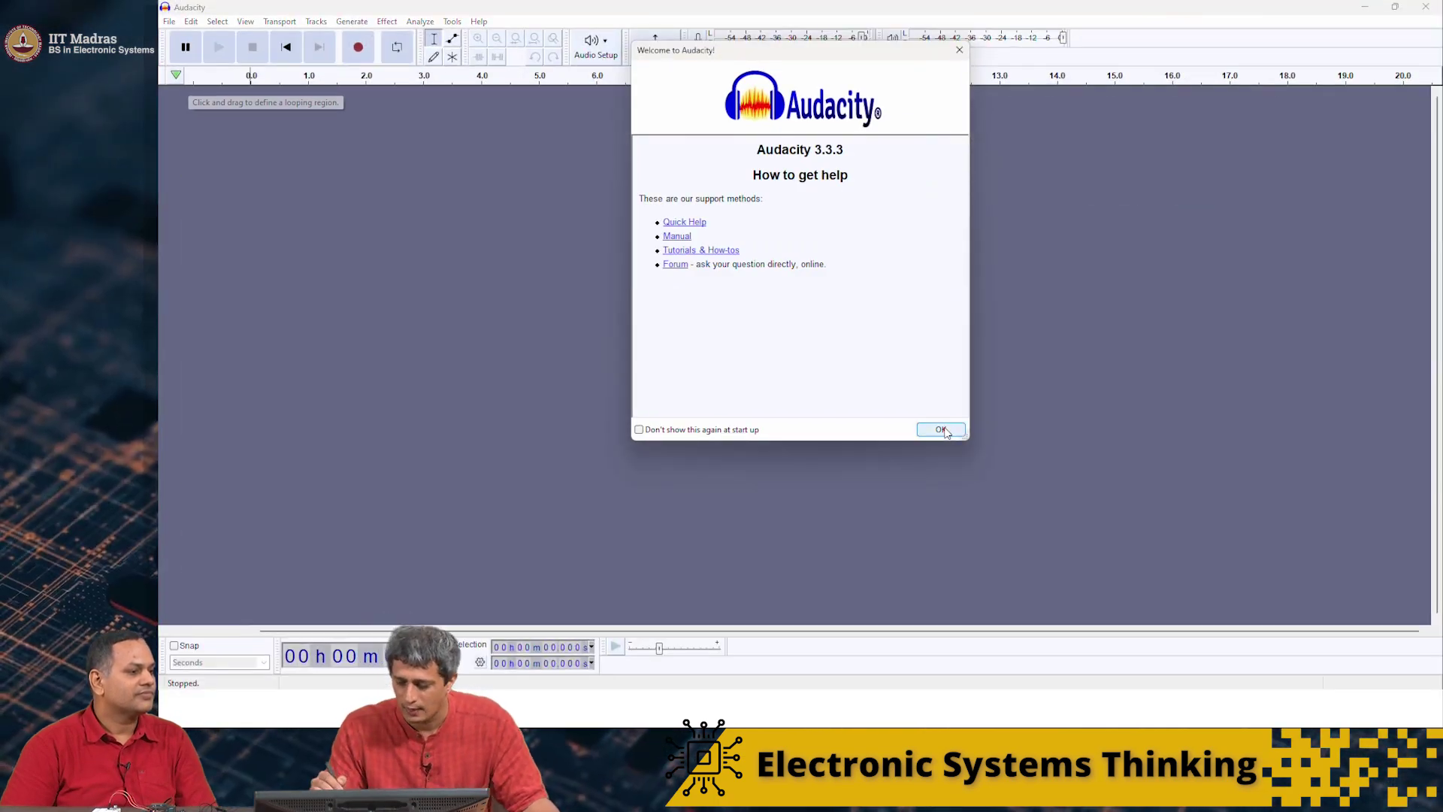
# - Dismiss the welcome message and reopen test-audio.aup3 from the recent files list
pyautogui.click(941, 430)
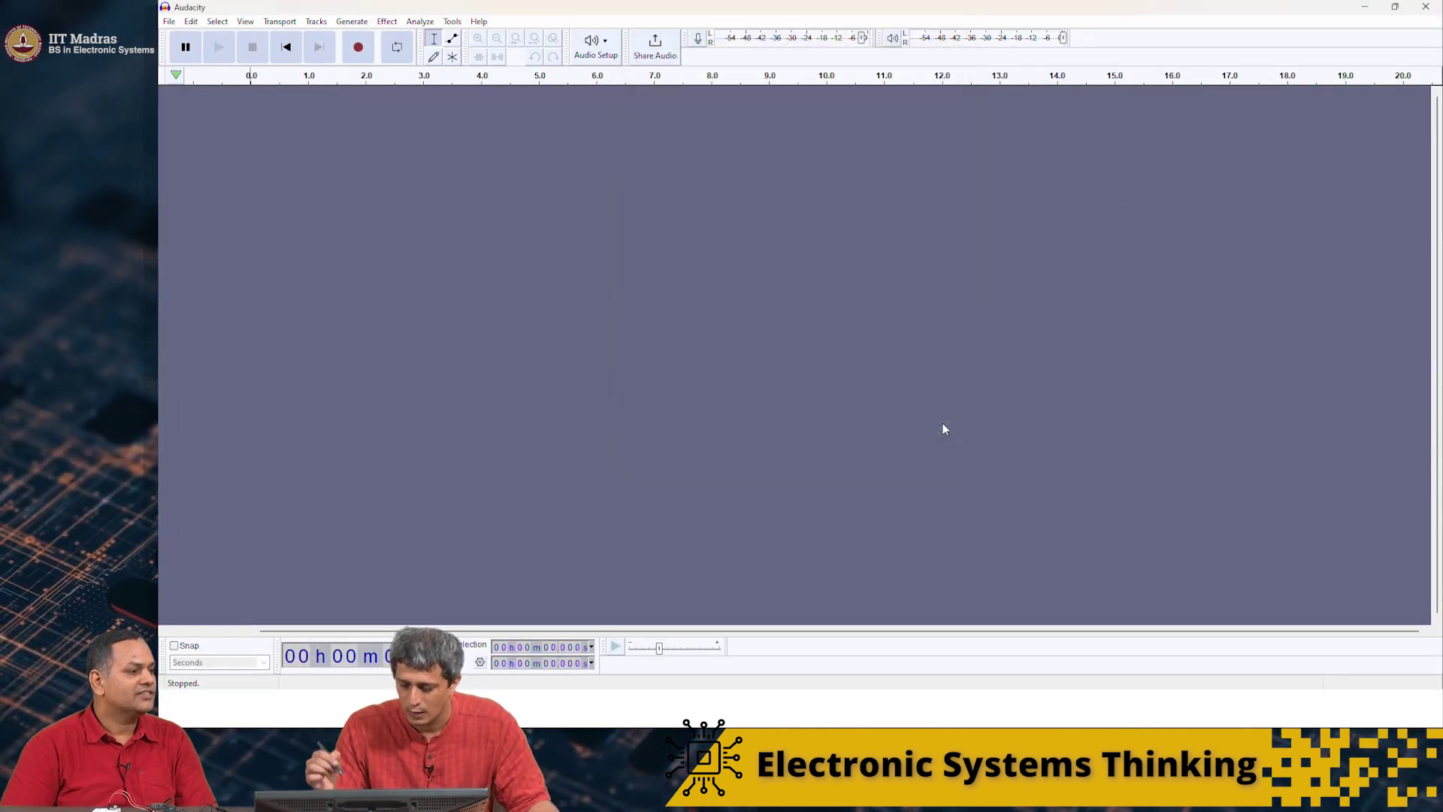
pyautogui.click(172, 23)
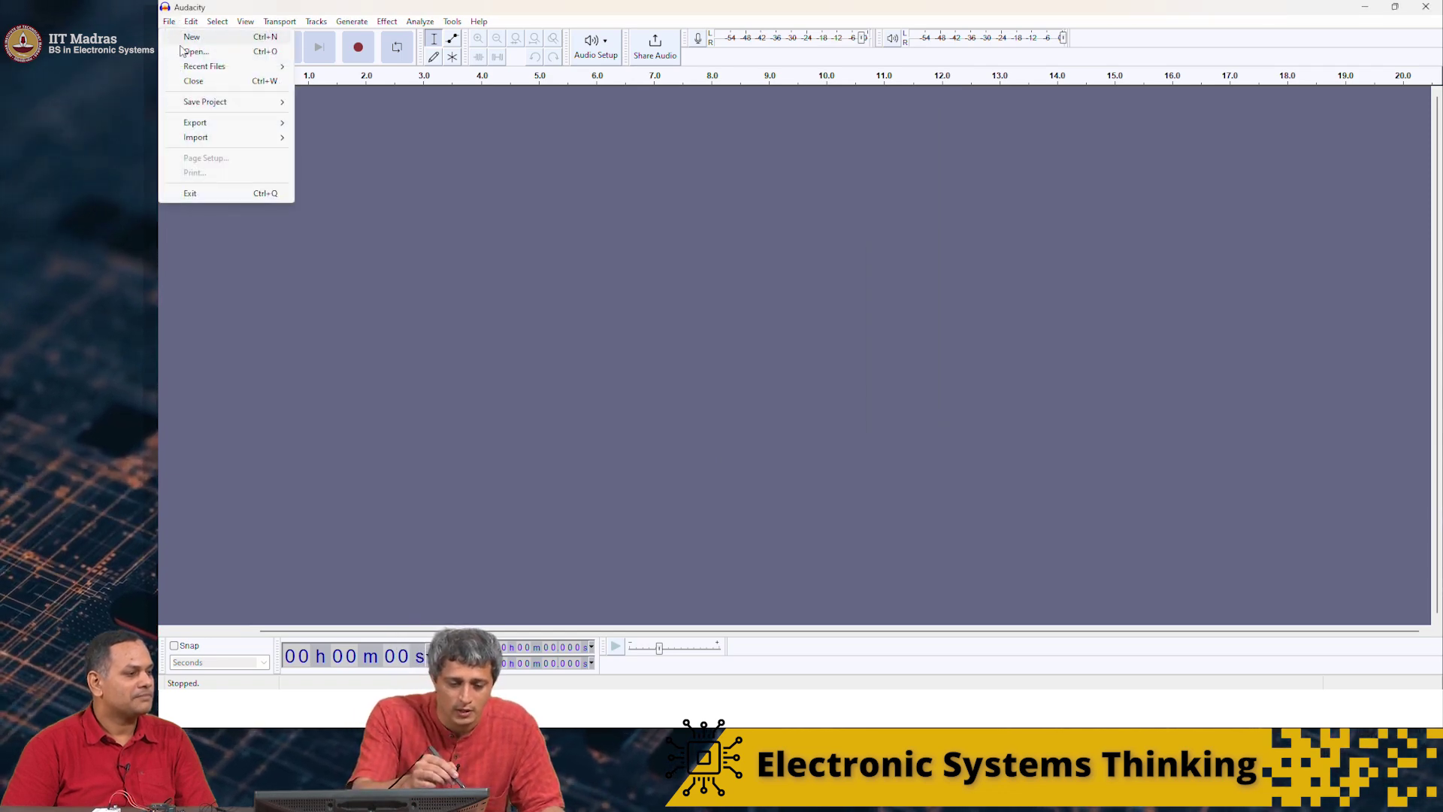
pyautogui.moveTo(291, 67)
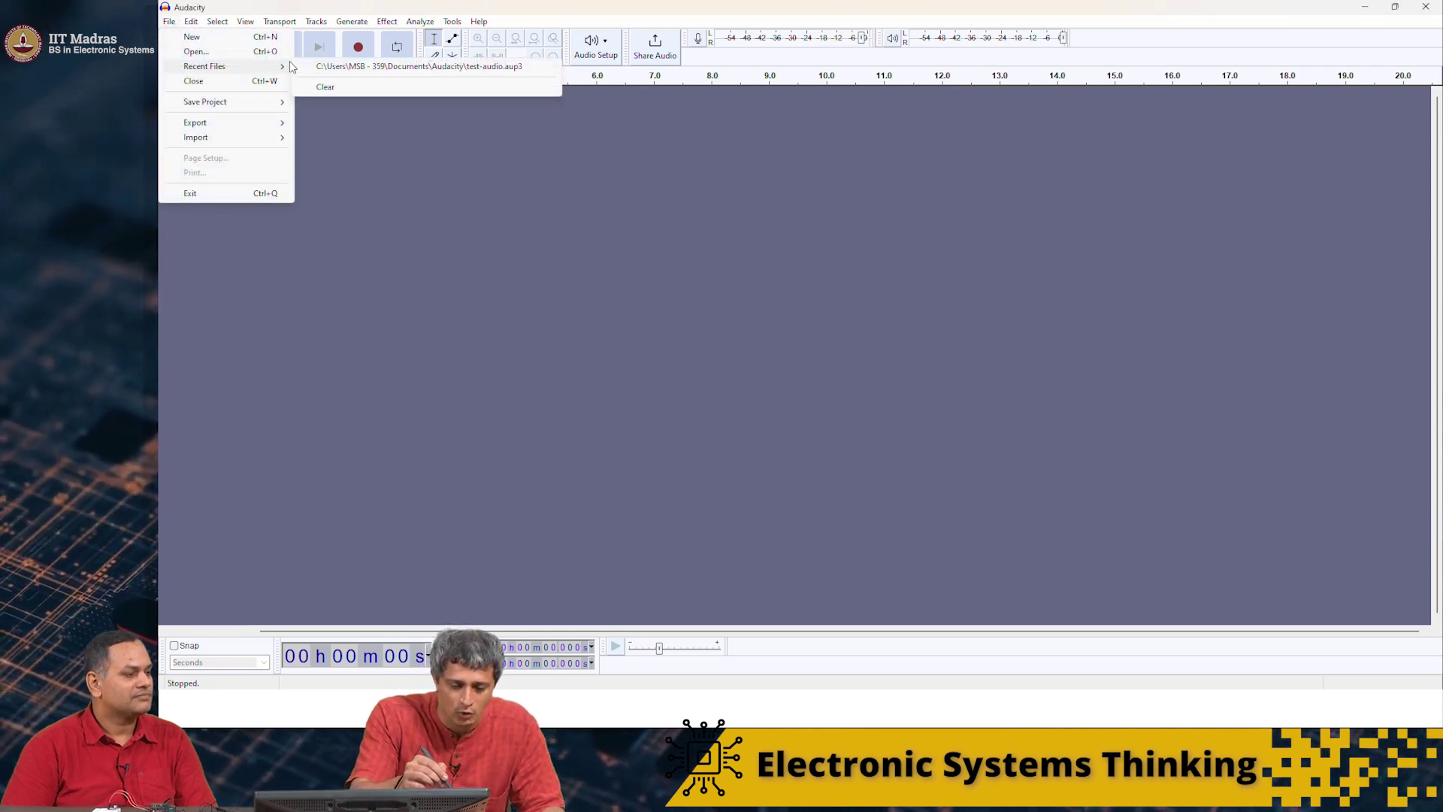
pyautogui.click(481, 67)
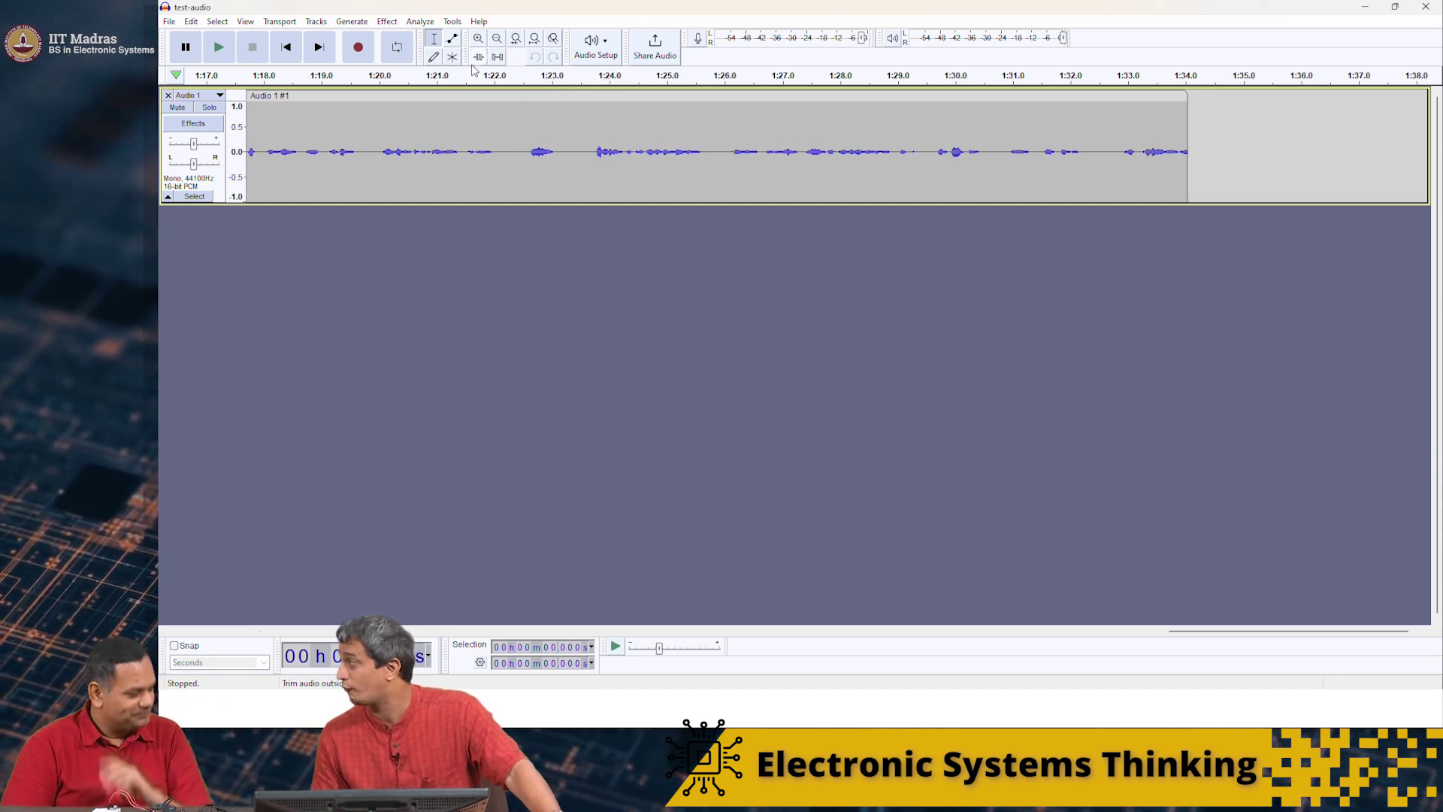
# - Export the project as test-audio WAV to the Desktop with empty metadata tags
pyautogui.click(175, 23)
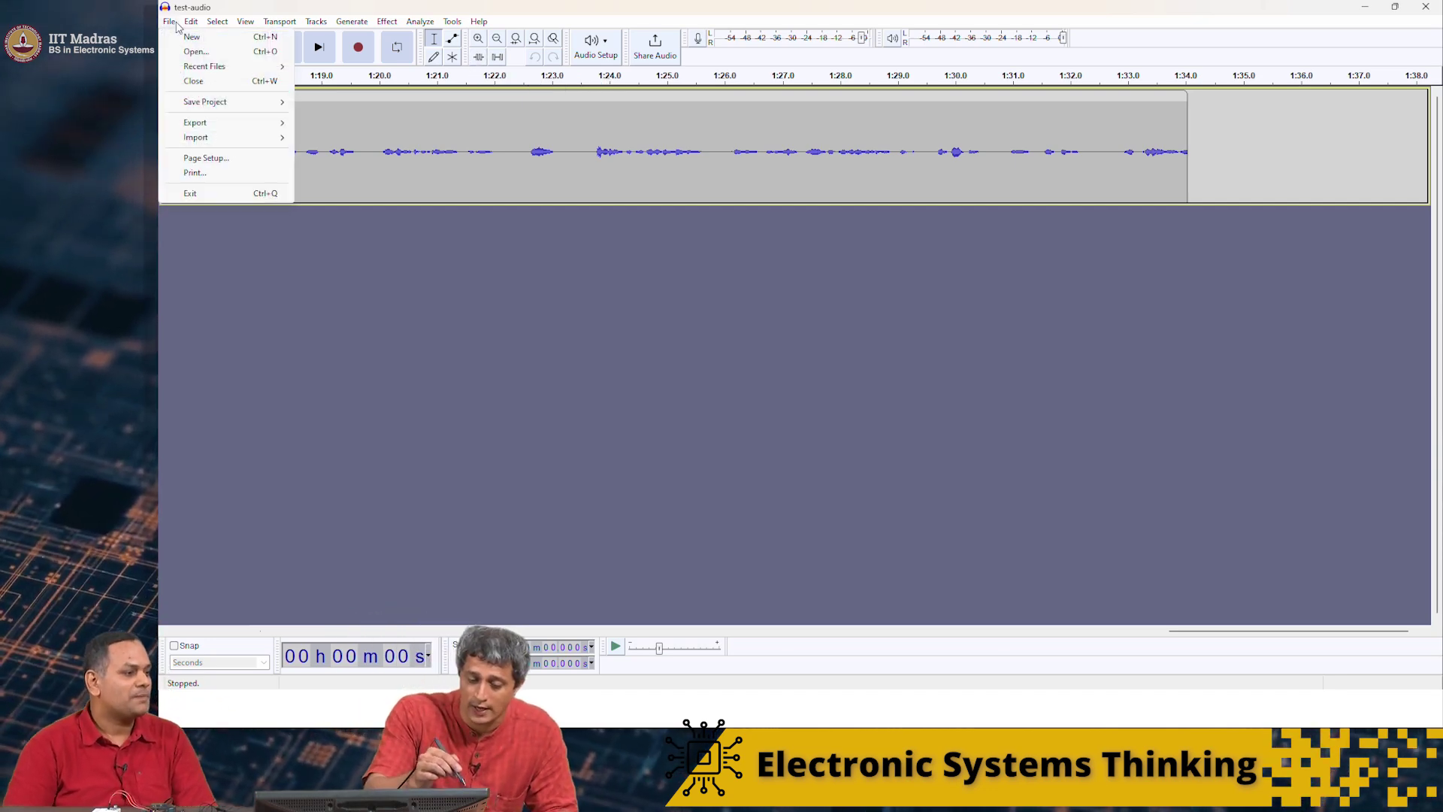
pyautogui.moveTo(267, 125)
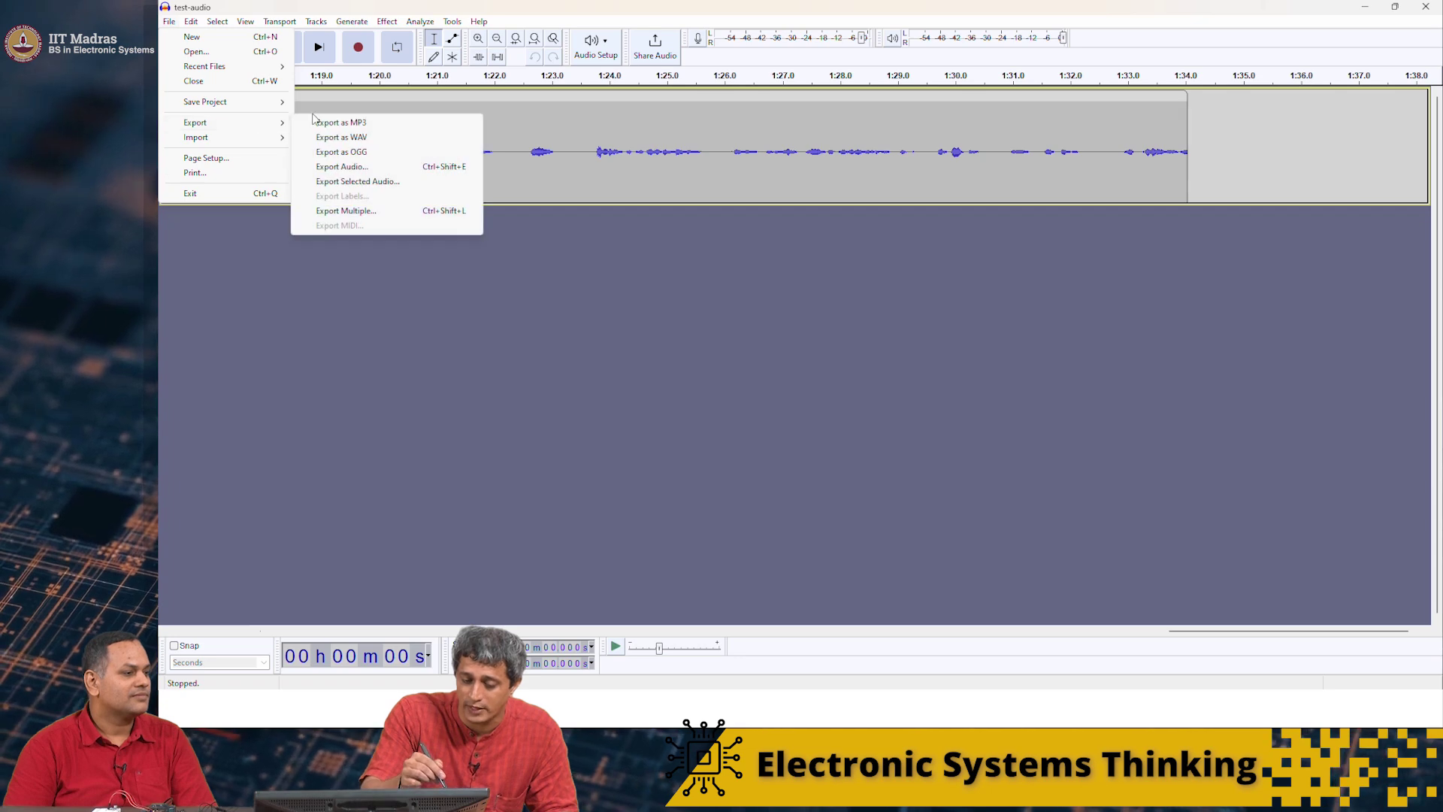
pyautogui.click(363, 137)
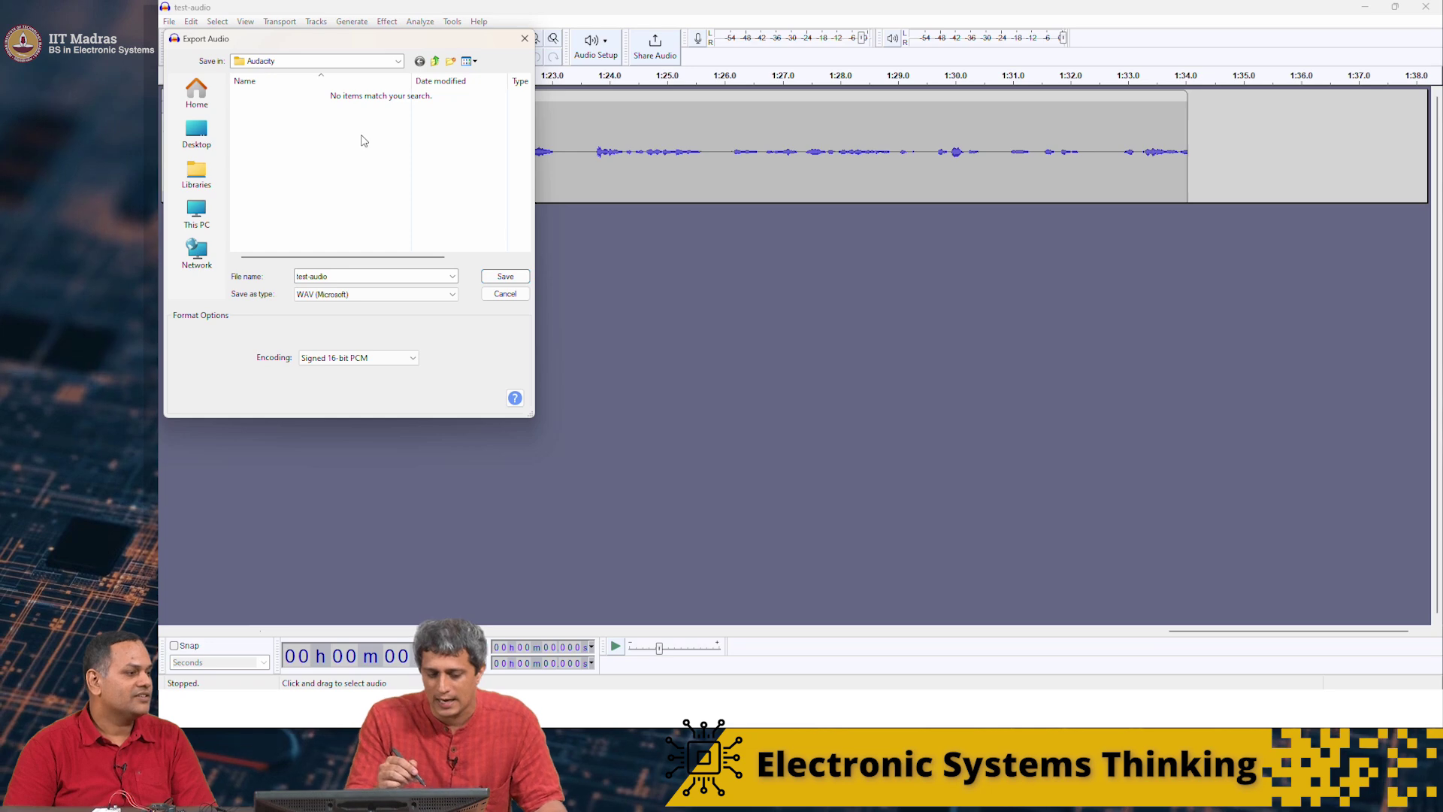
pyautogui.click(198, 137)
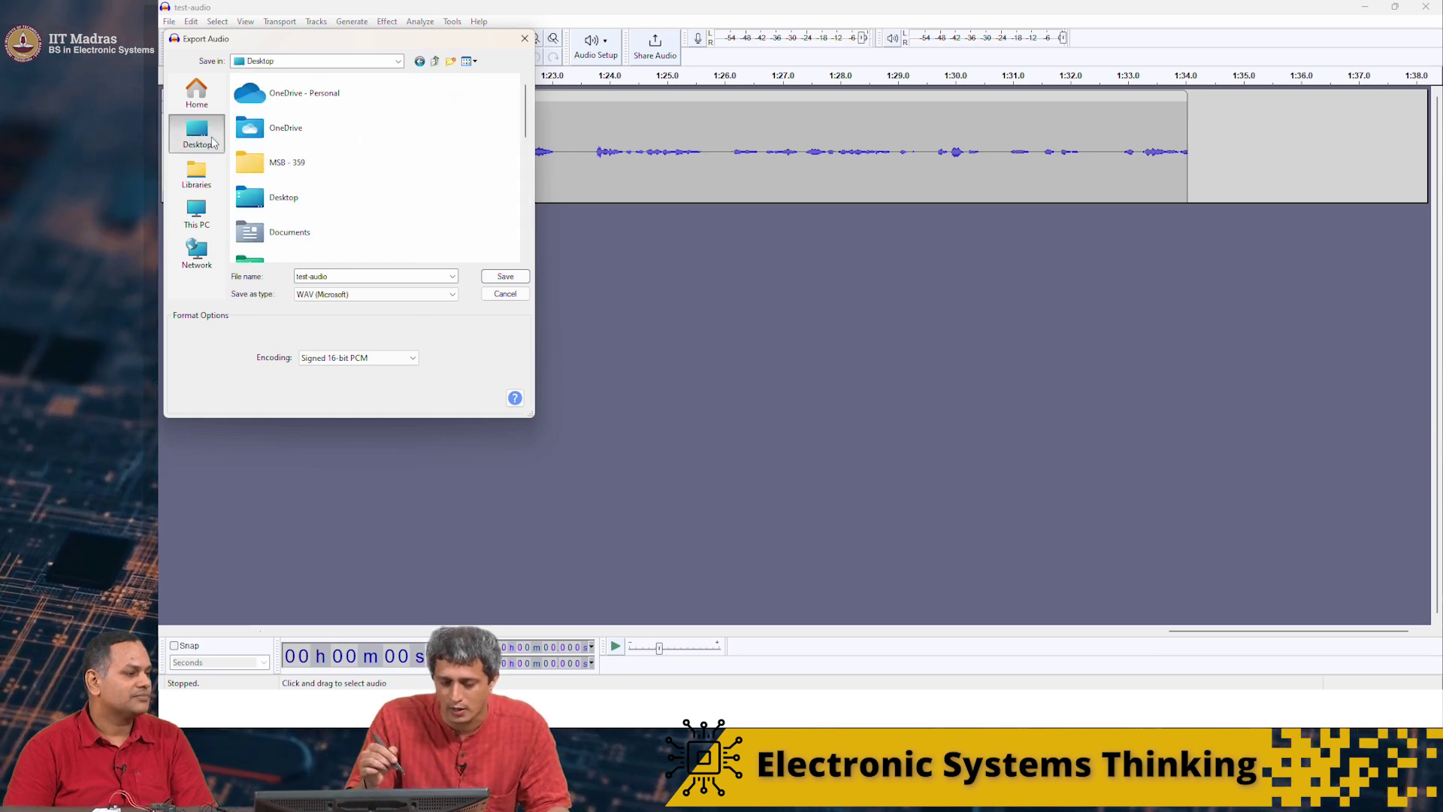
pyautogui.click(499, 276)
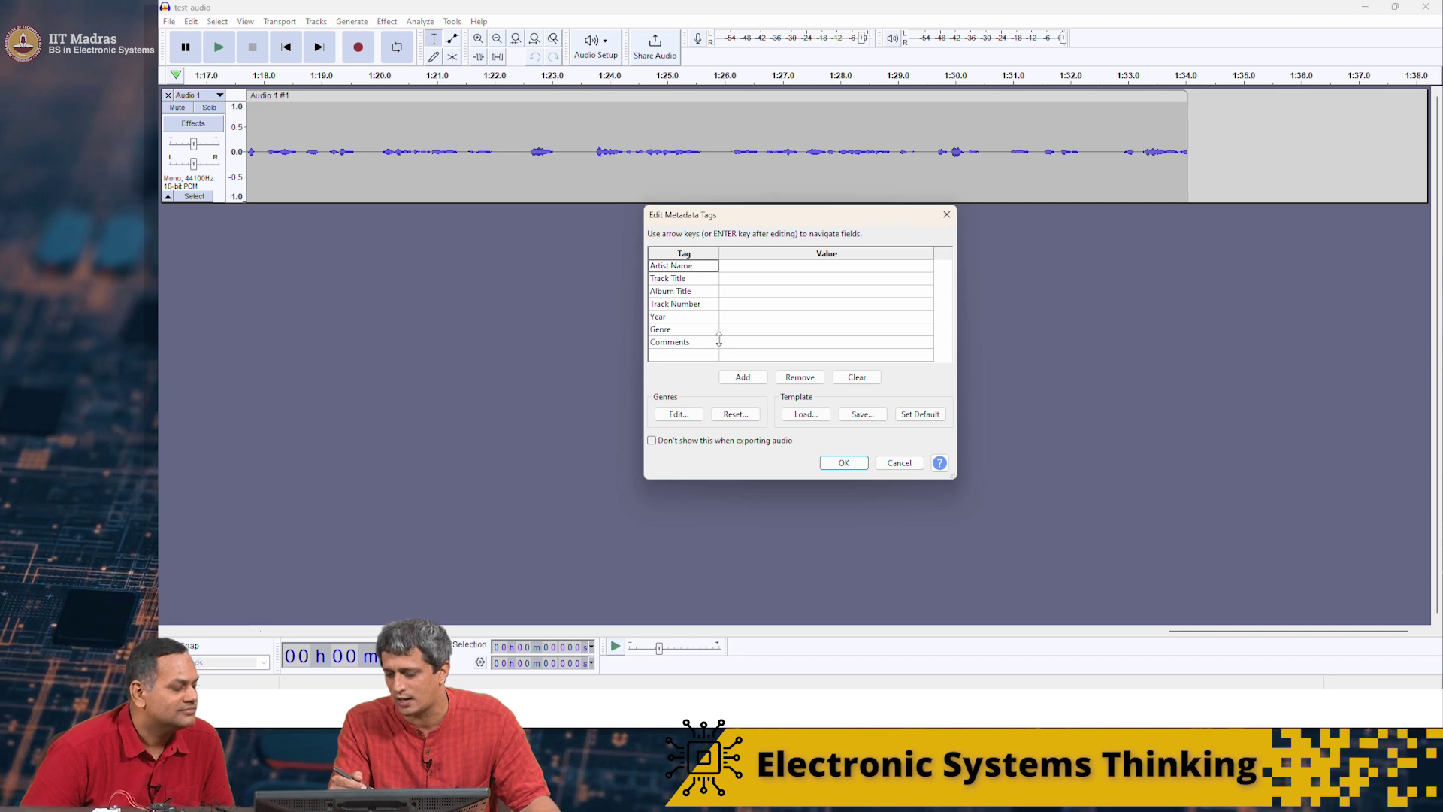
pyautogui.click(843, 463)
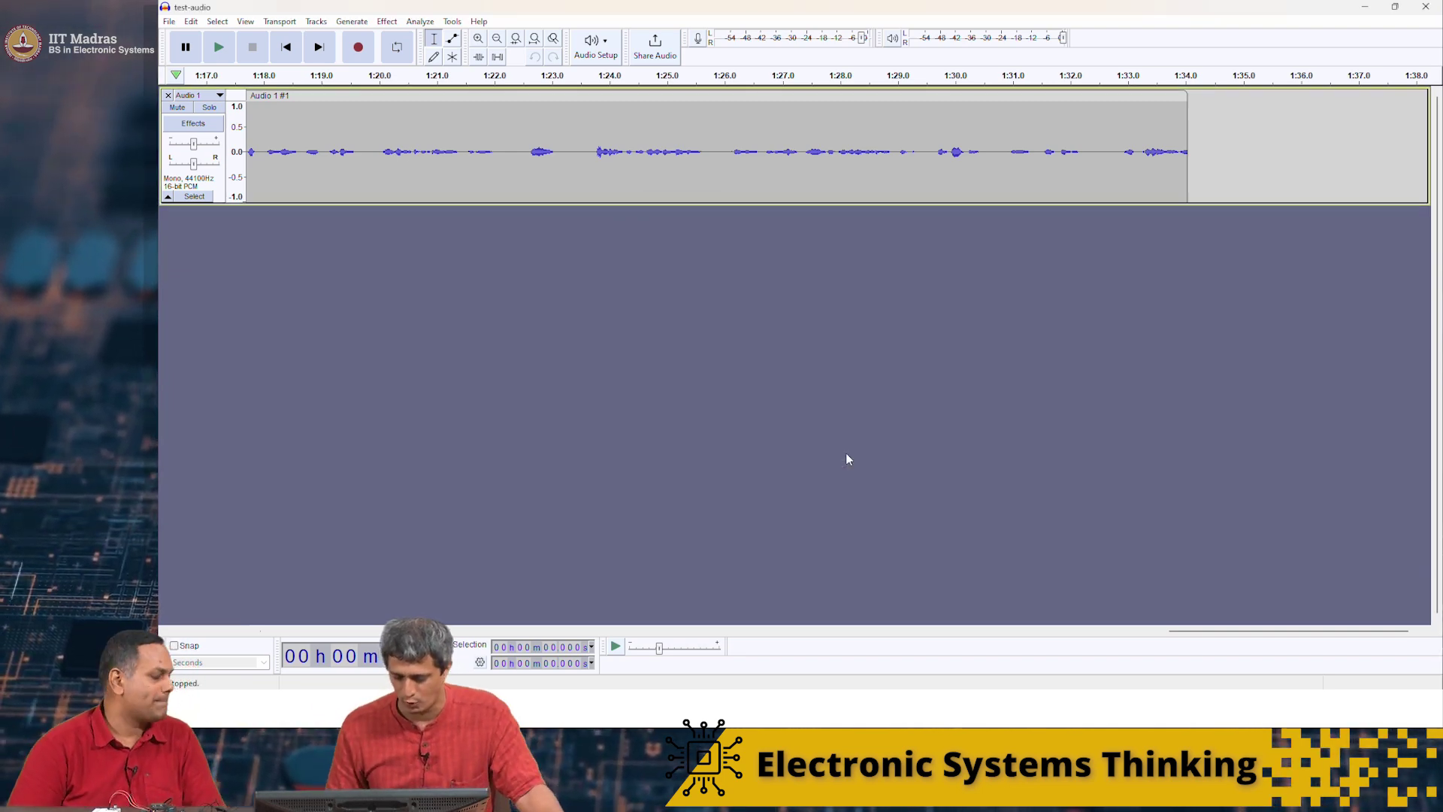
pyautogui.press('super+e')
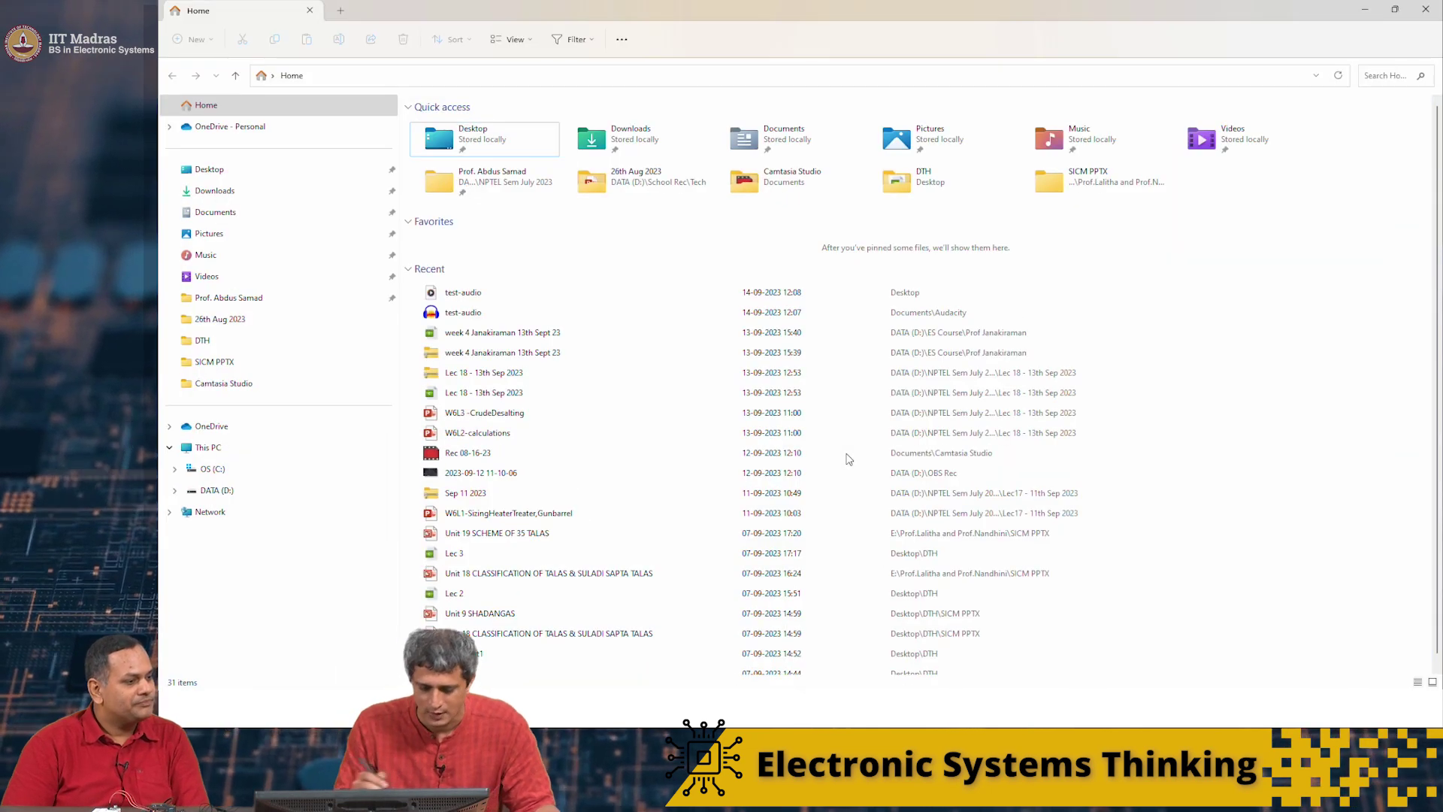
# - Show the Desktop folder in File Explorer, then close Audacity
pyautogui.click(218, 171)
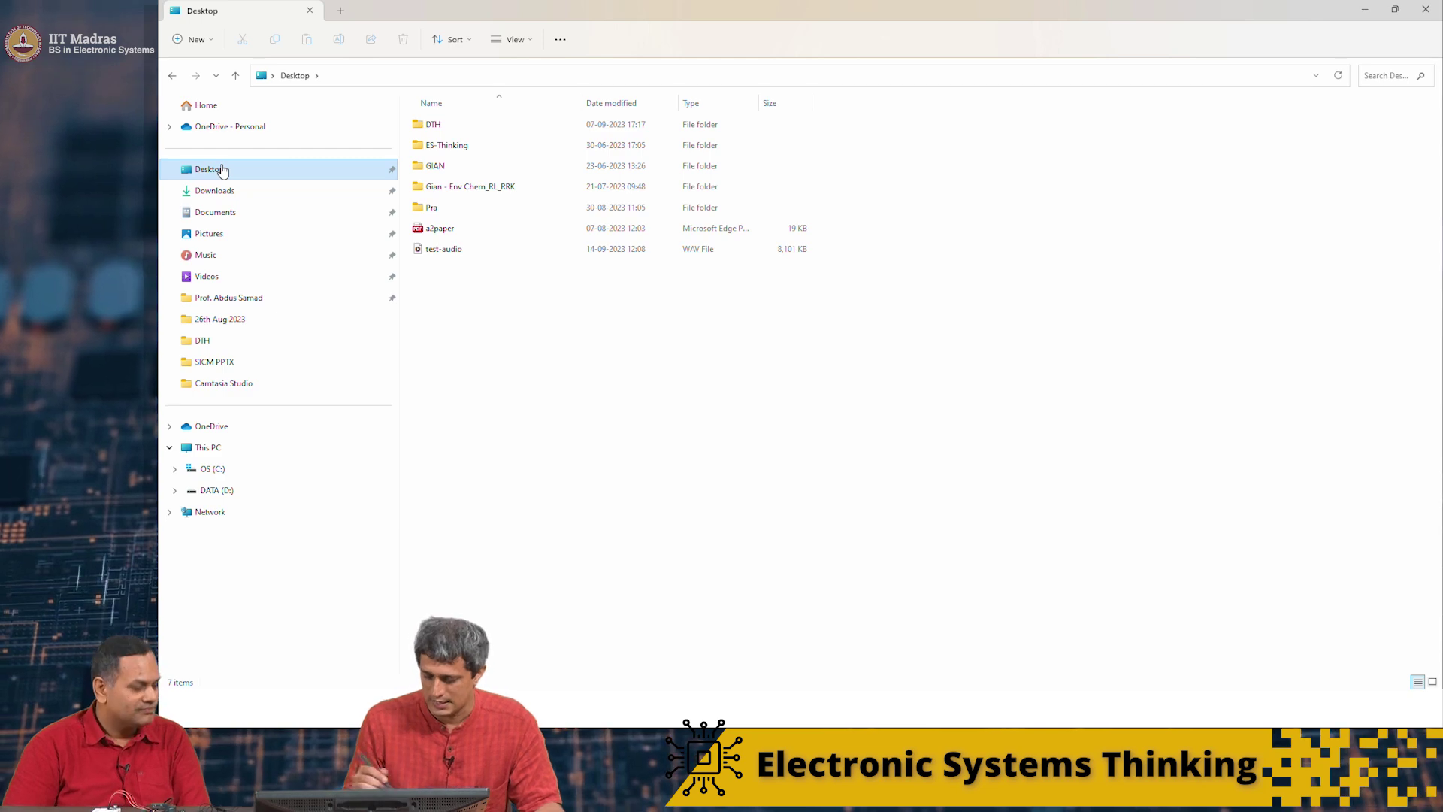
pyautogui.click(1067, 795)
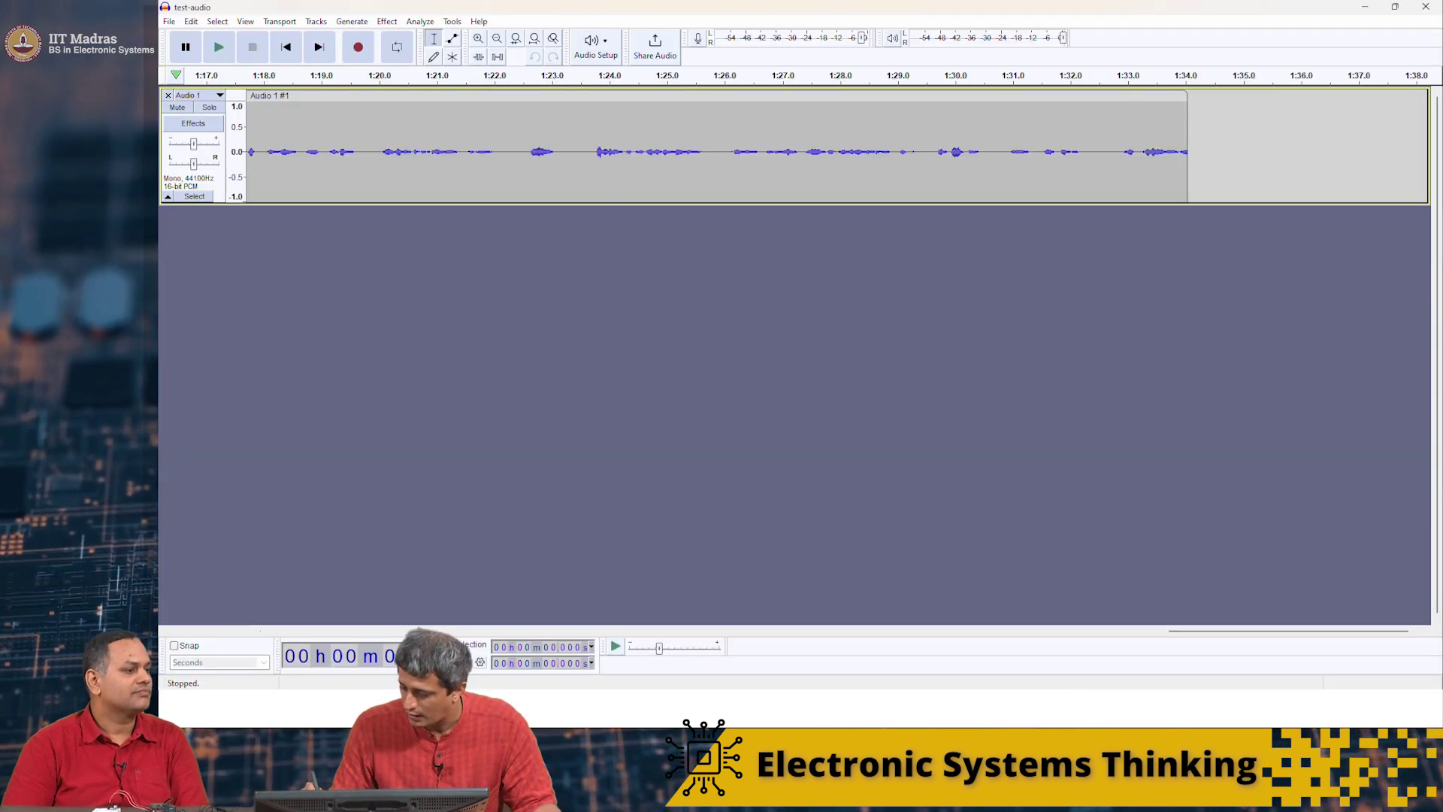
pyautogui.click(1416, 15)
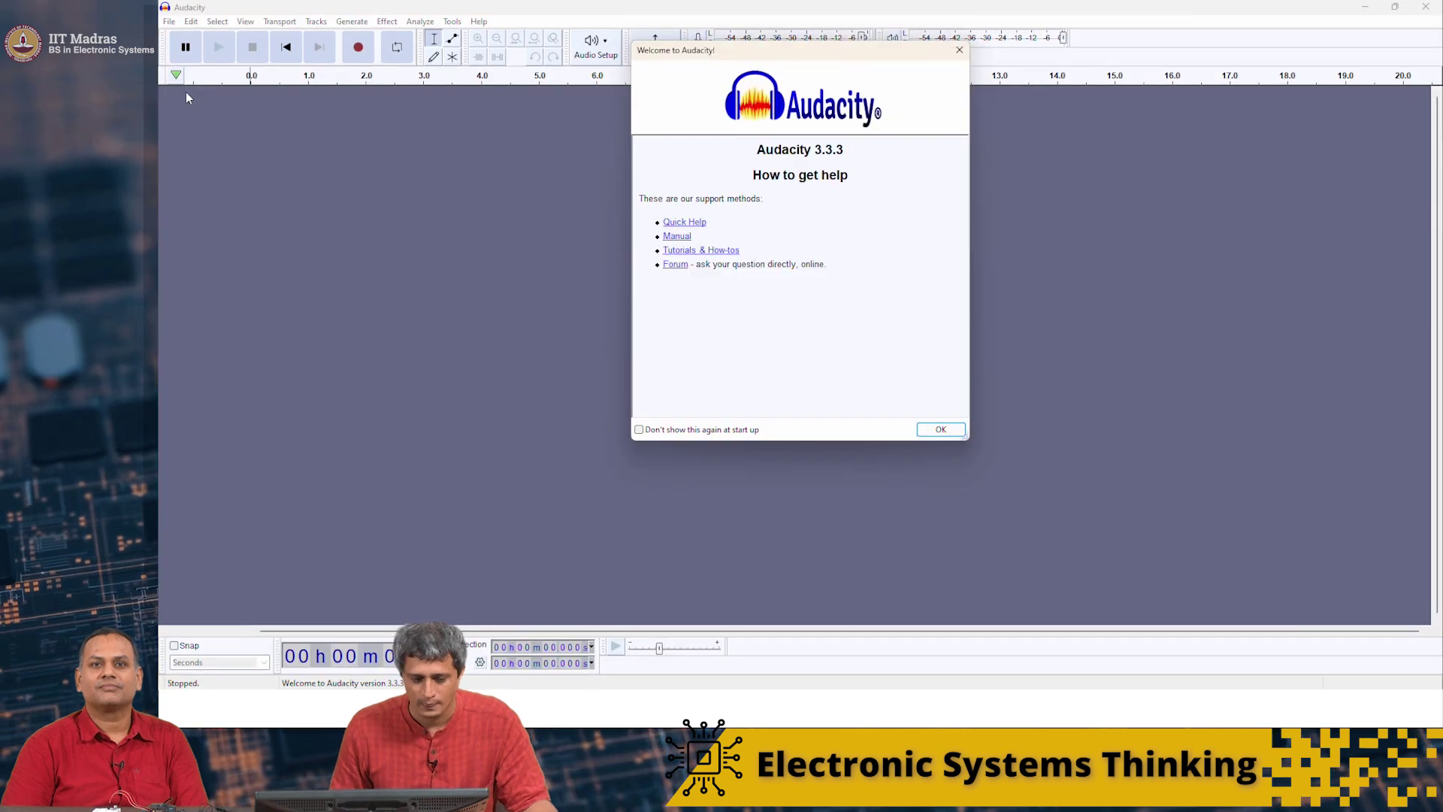
# - Dismiss the Welcome dialog and pick up test-audio.wav from the Desktop folder window
pyautogui.click(942, 429)
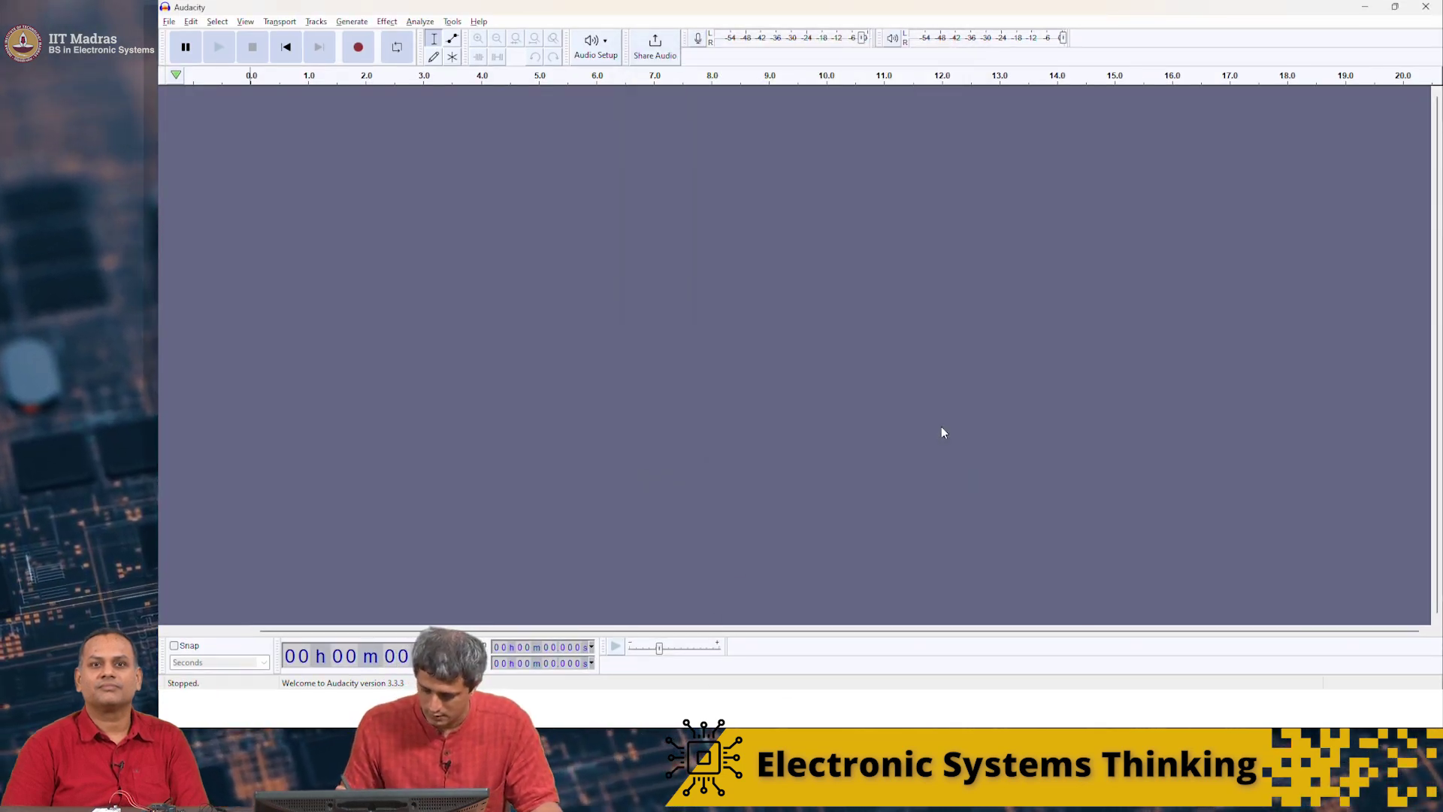
pyautogui.hotkey('alt', 'Tab')
pyautogui.moveTo(769, 664)
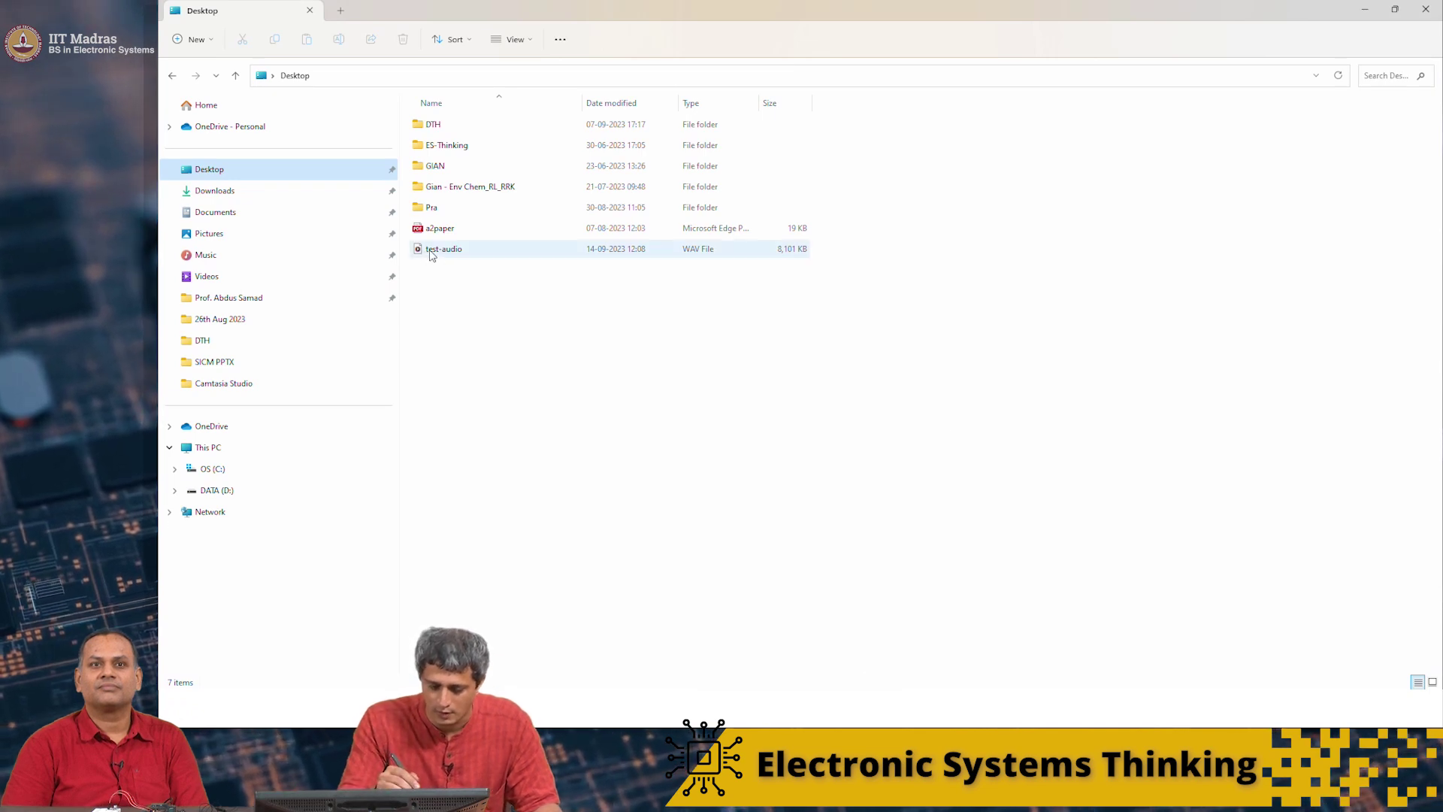
pyautogui.moveTo(430, 251); pyautogui.dragTo(593, 380)
# - Switch to Audacity to drop test-audio.wav into the empty project
pyautogui.hotkey('alt', 'Tab')
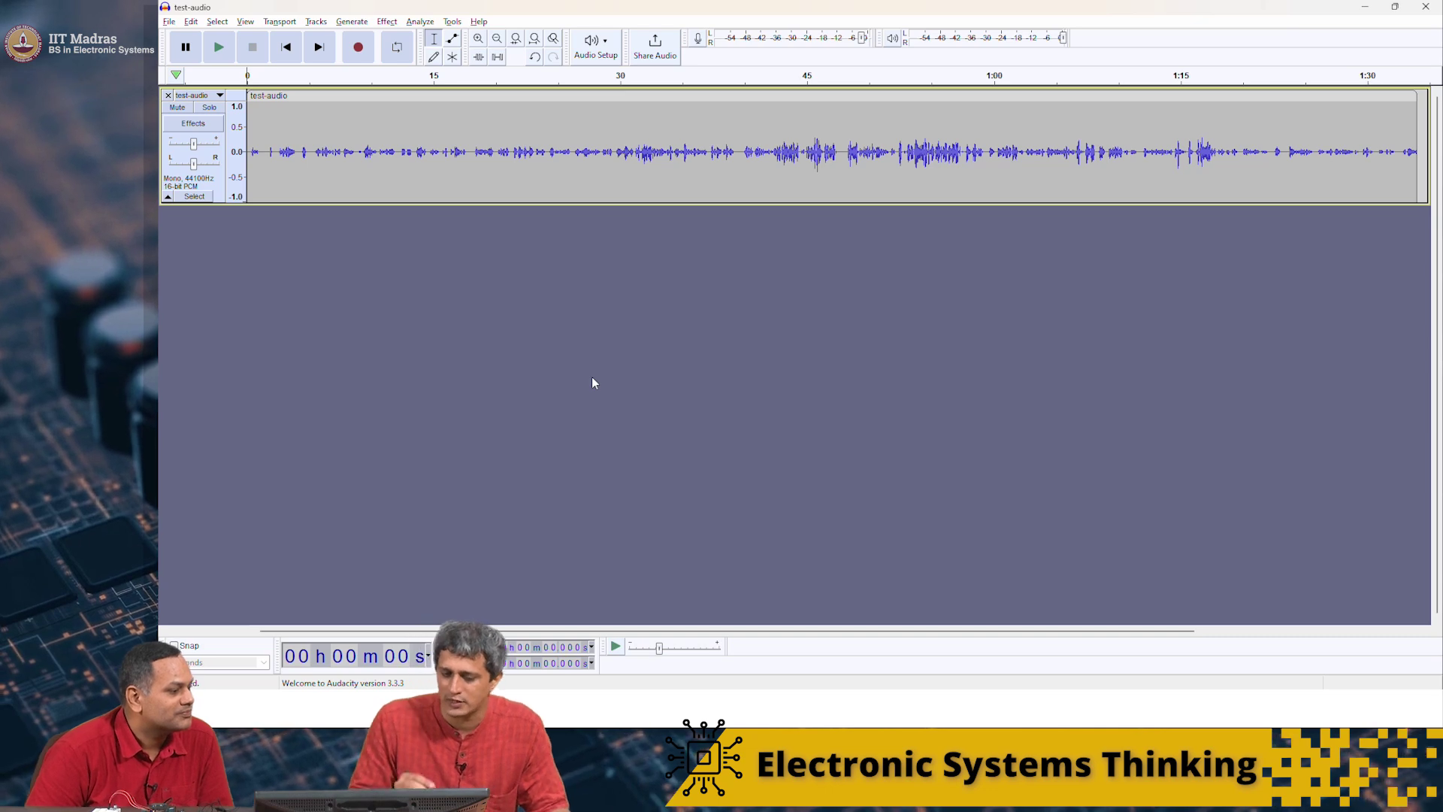
pyautogui.click(358, 48)
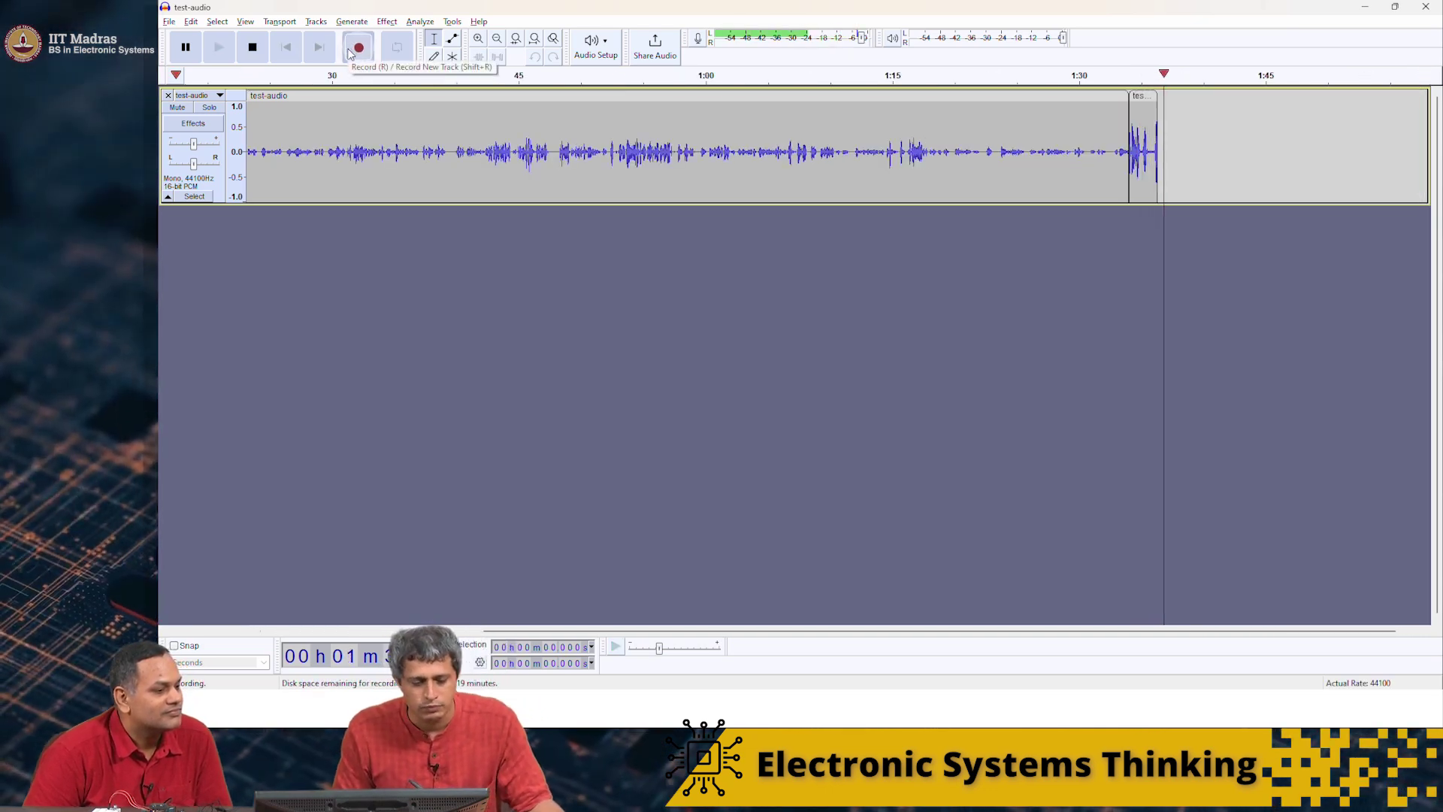
pyautogui.press('space')
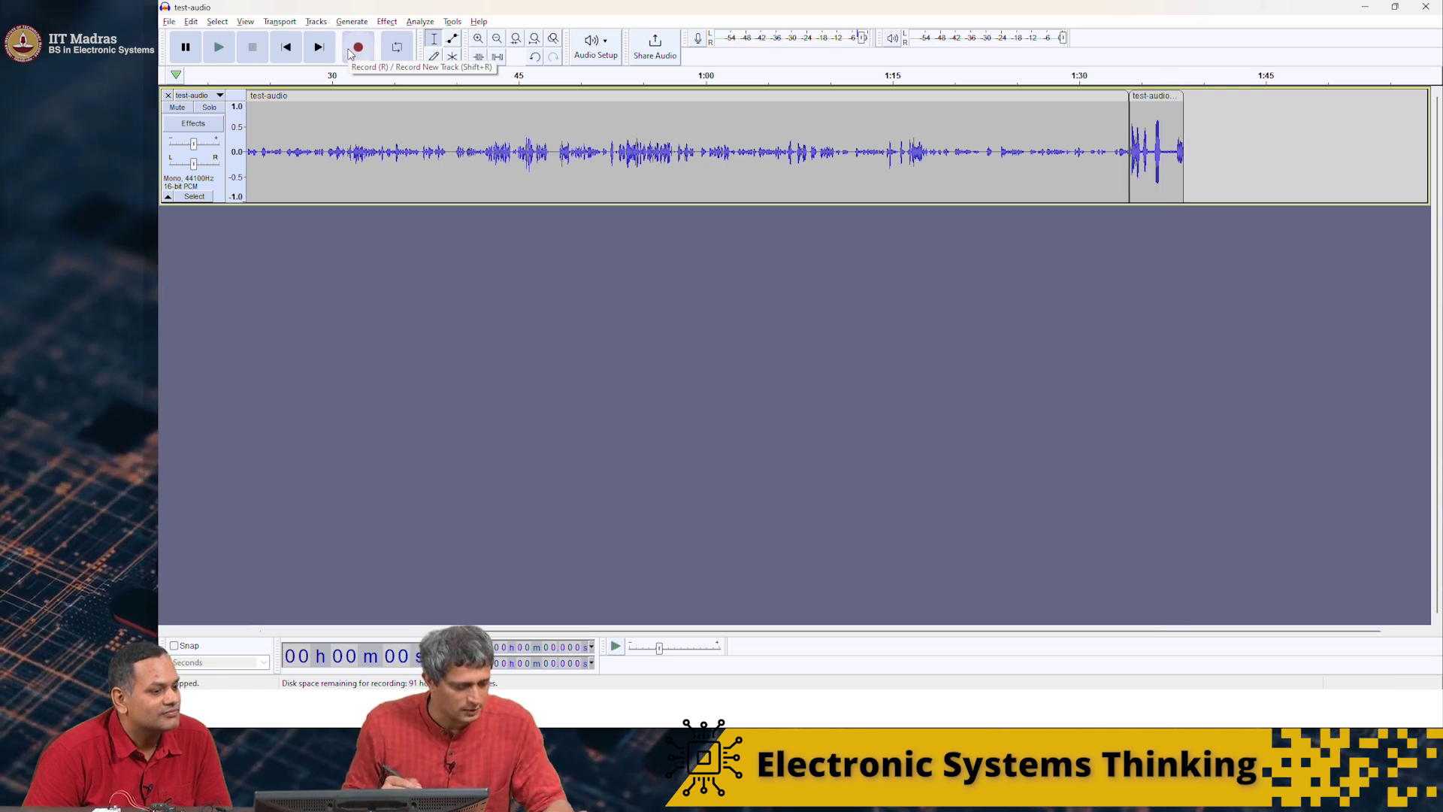
pyautogui.hotkey('ctrl', 'z')
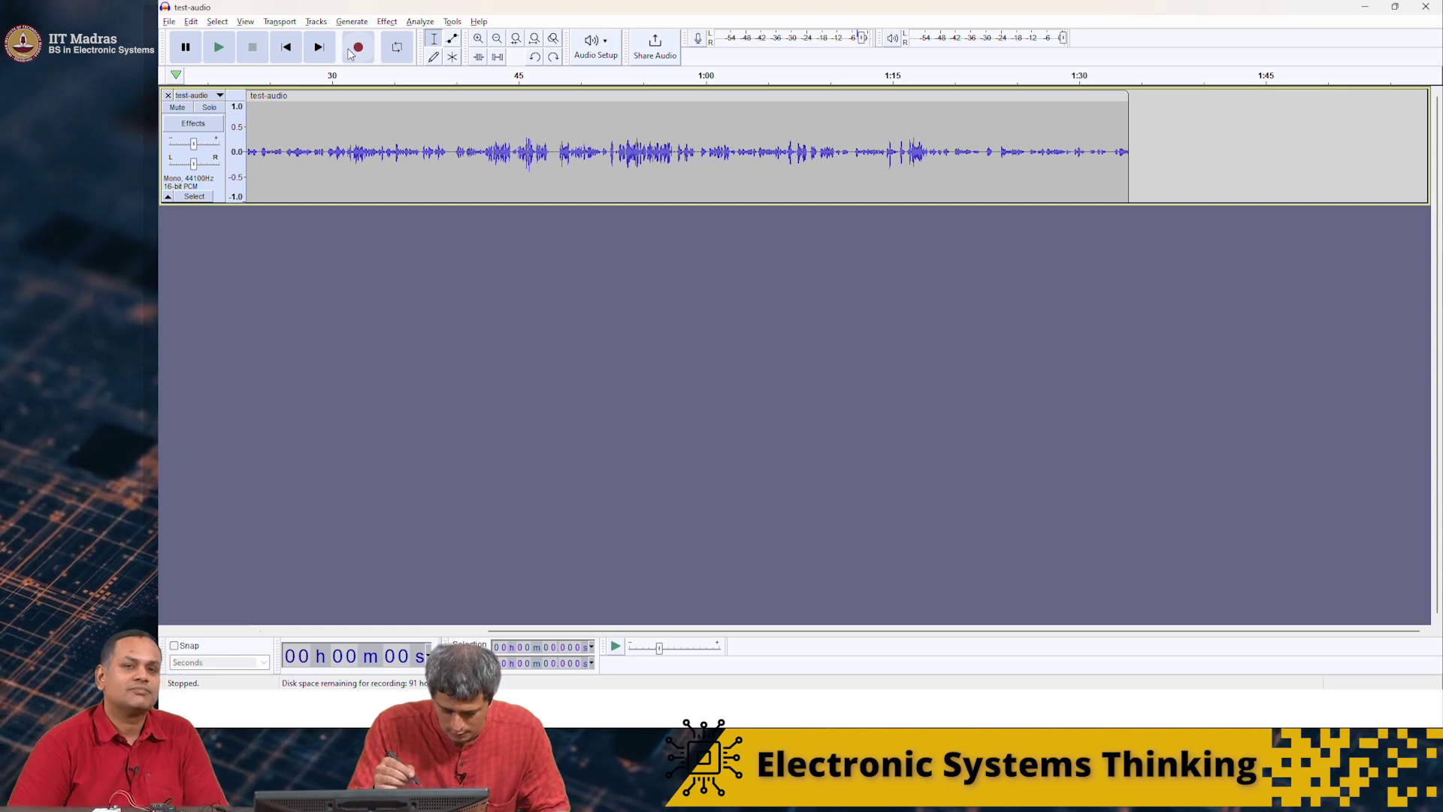
pyautogui.click(220, 96)
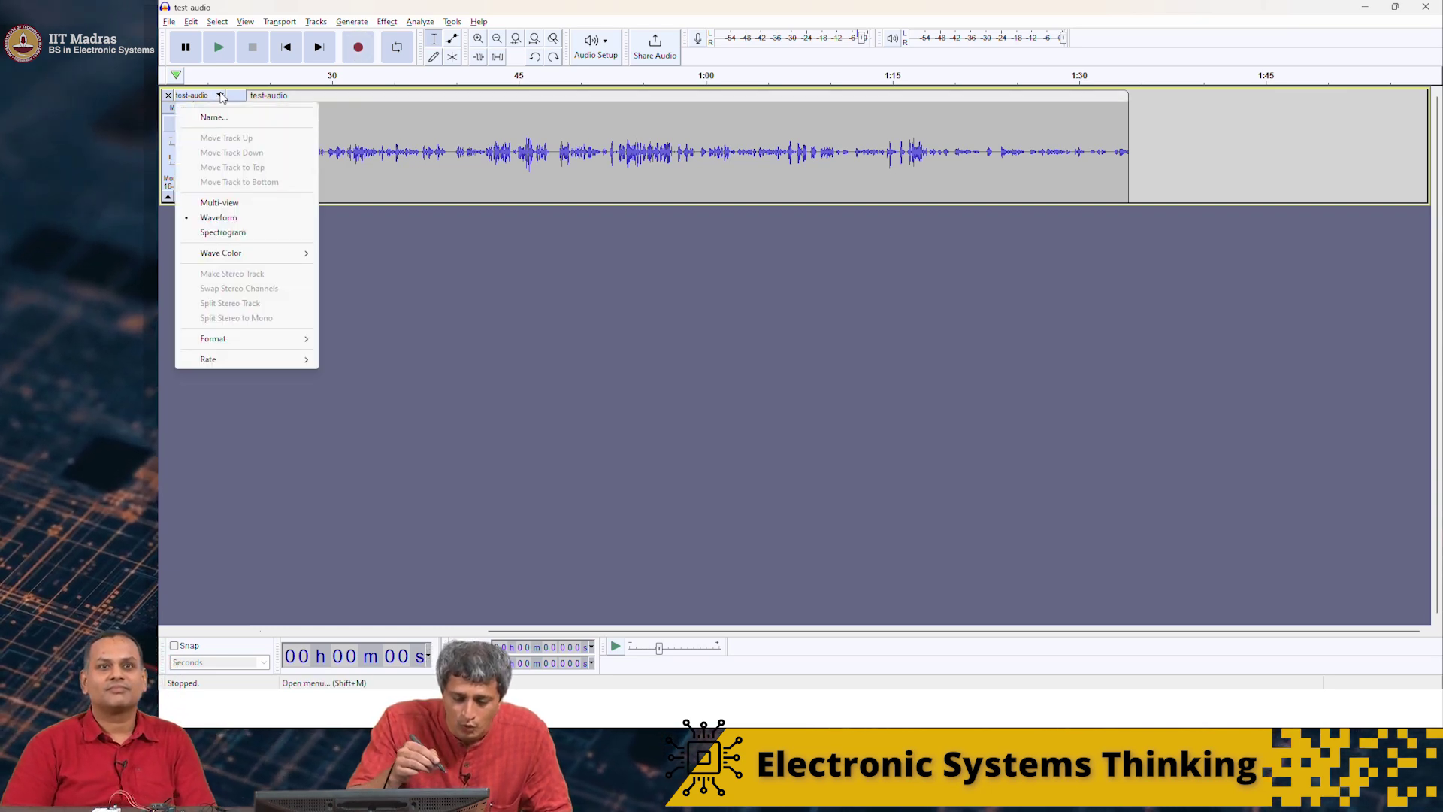
# - Add a new mono track, Audio 1, below test-audio and start recording into it
pyautogui.click(178, 22)
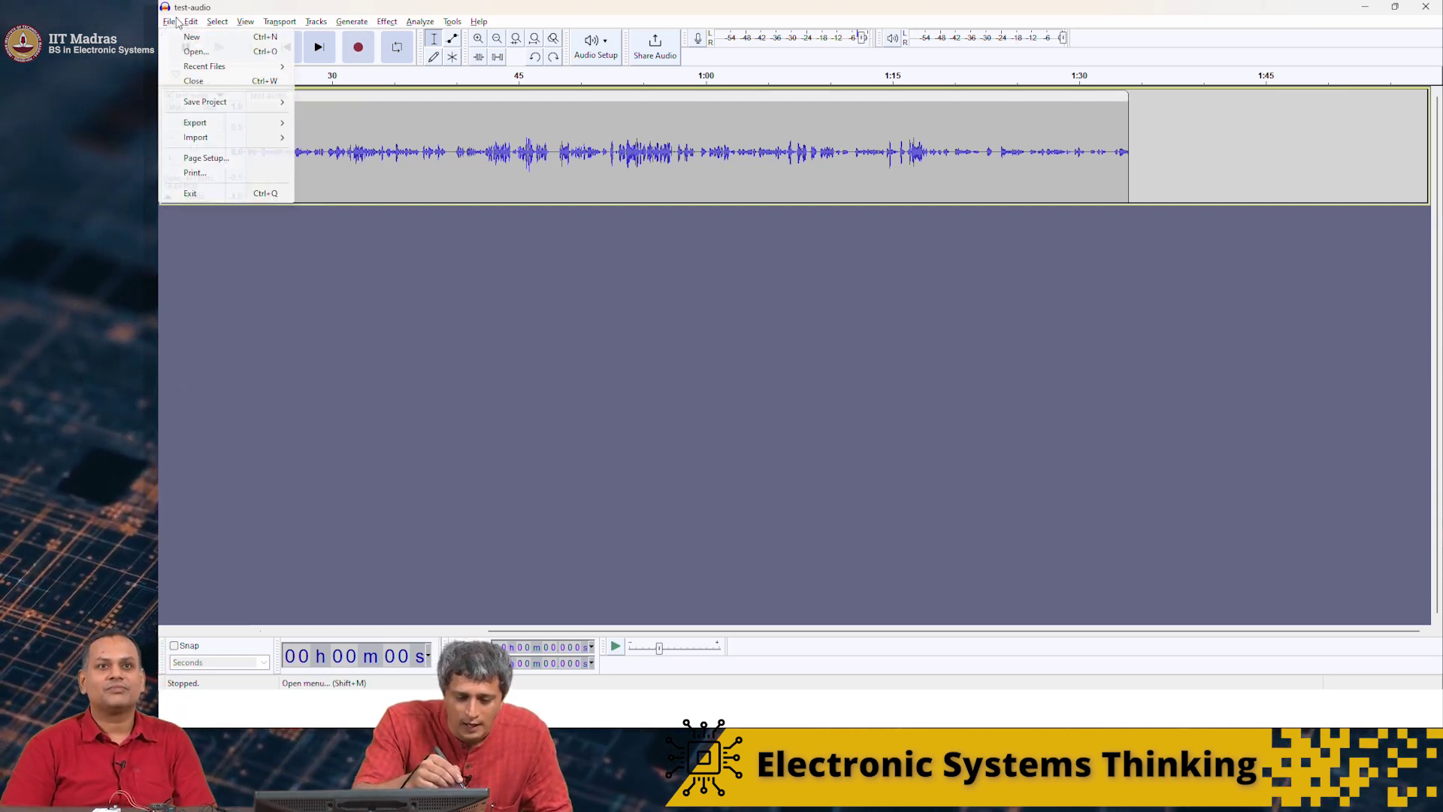
pyautogui.moveTo(314, 22)
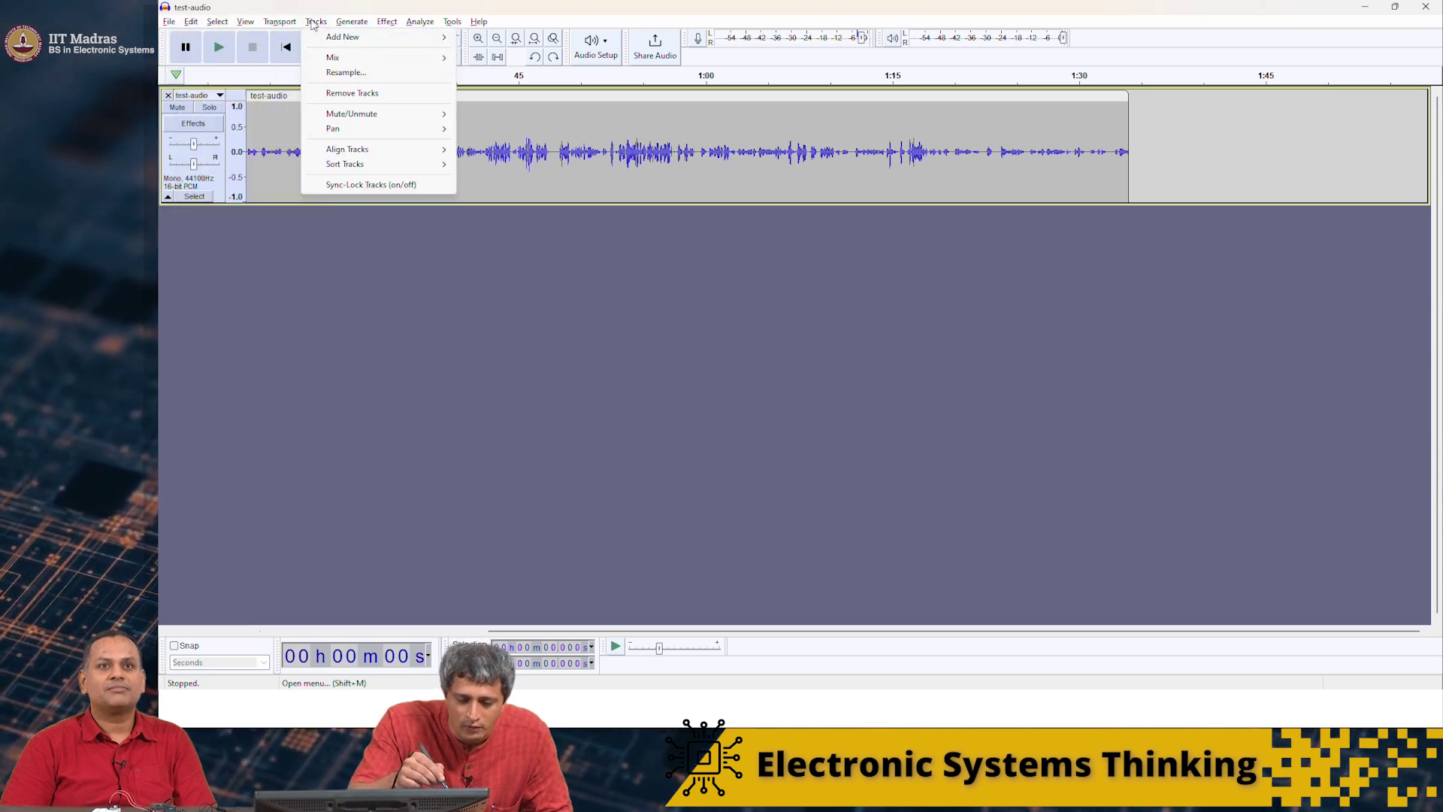
pyautogui.moveTo(425, 38)
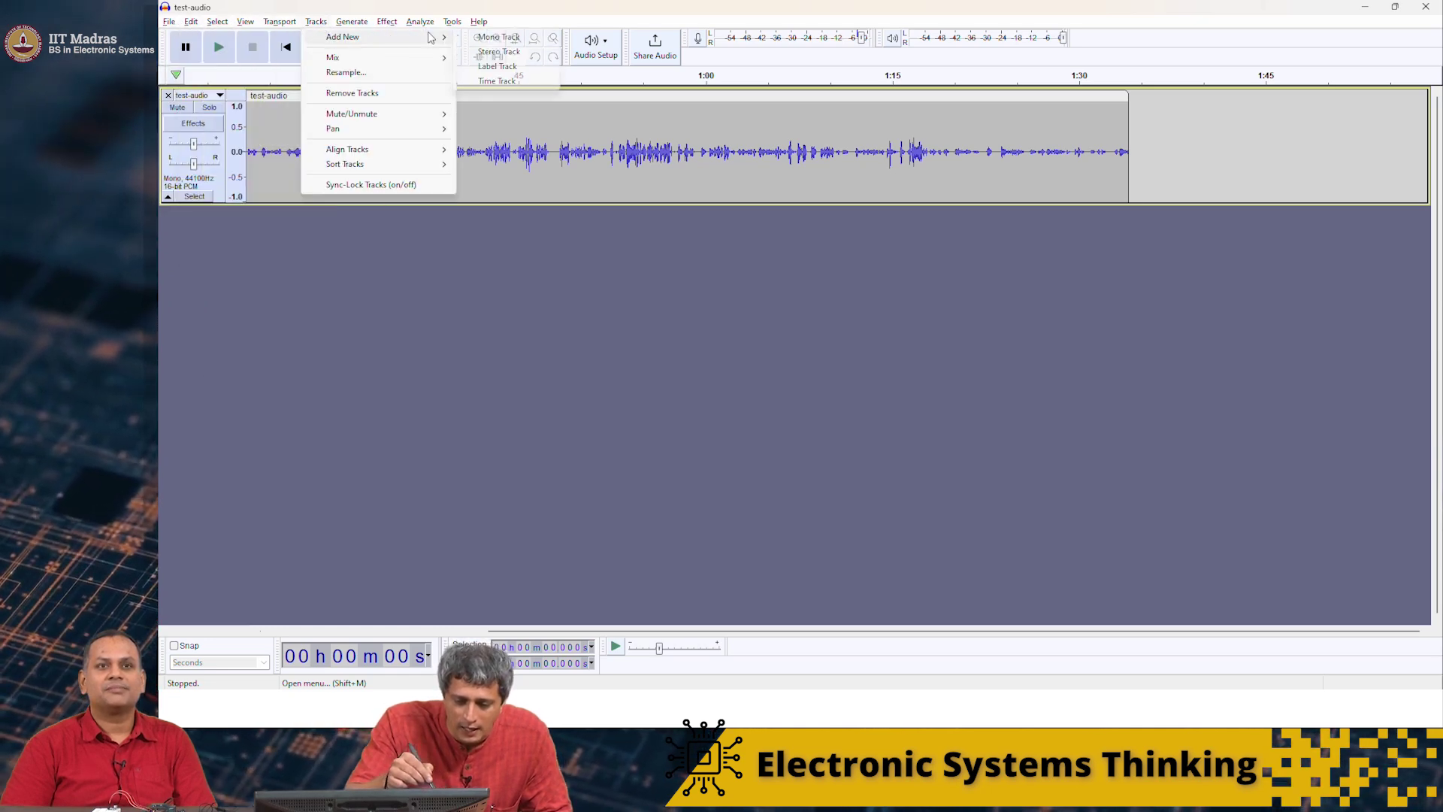
pyautogui.click(497, 39)
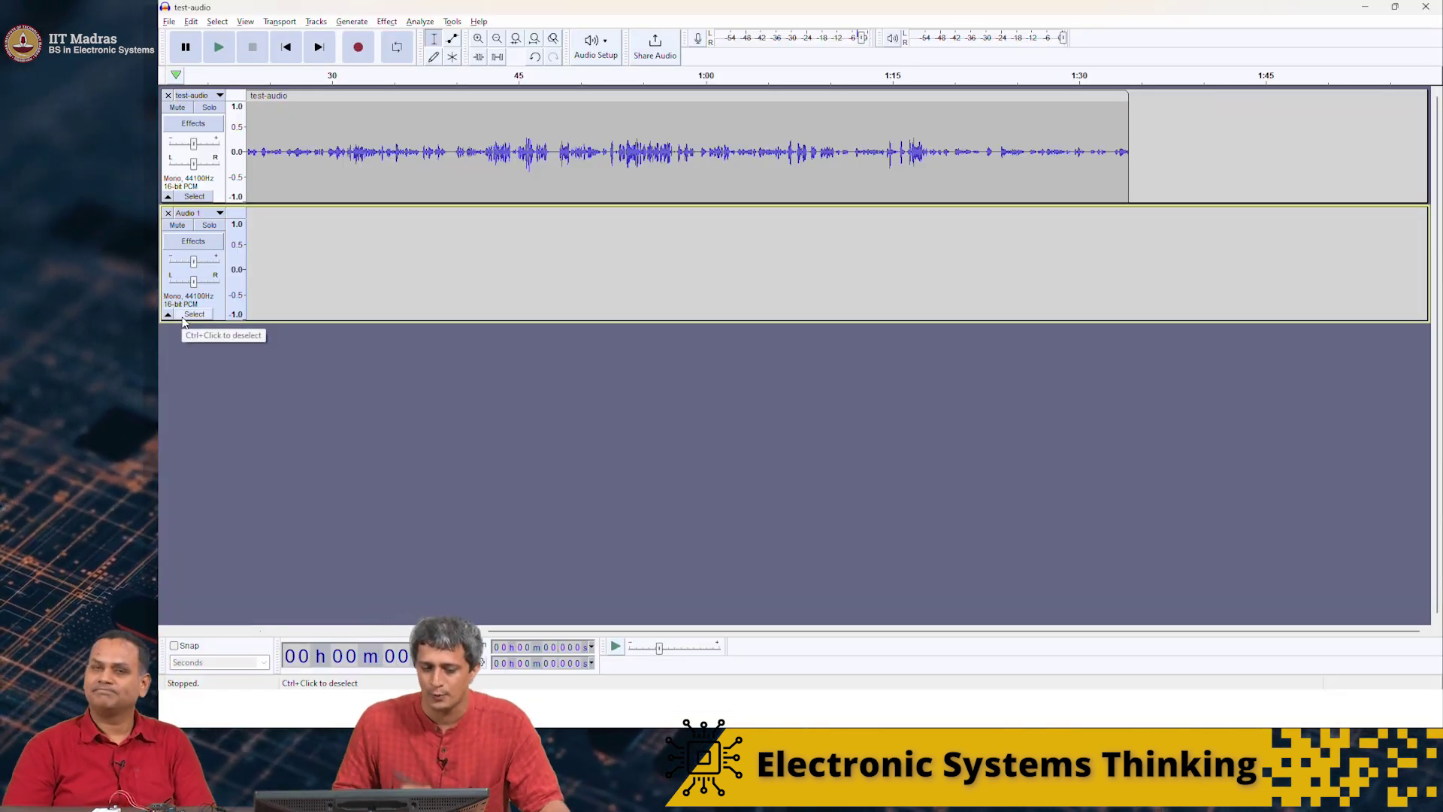
pyautogui.click(359, 47)
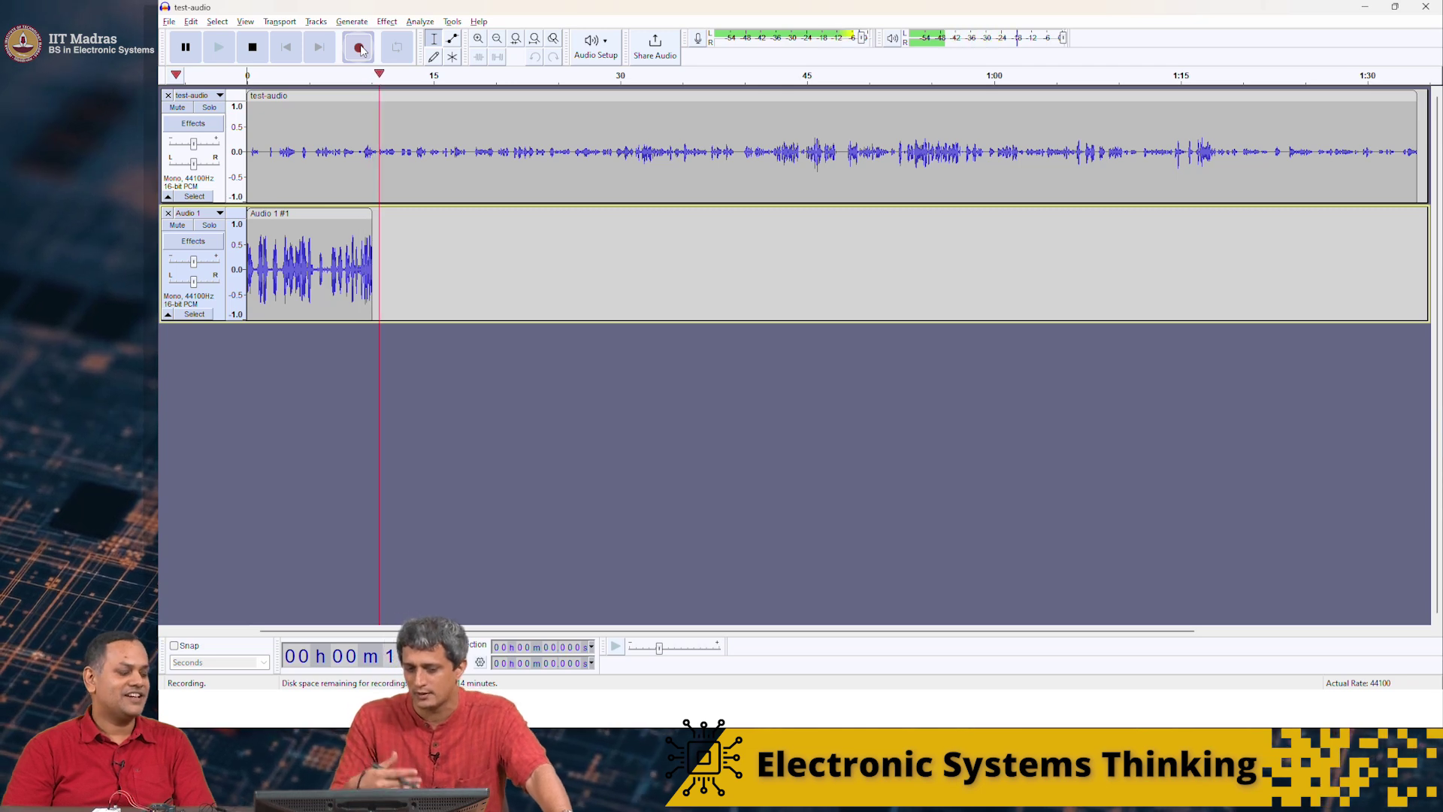
# - Stop the Audio 1 recording after about 11 seconds of speech and switch to the notes page
pyautogui.press('space')
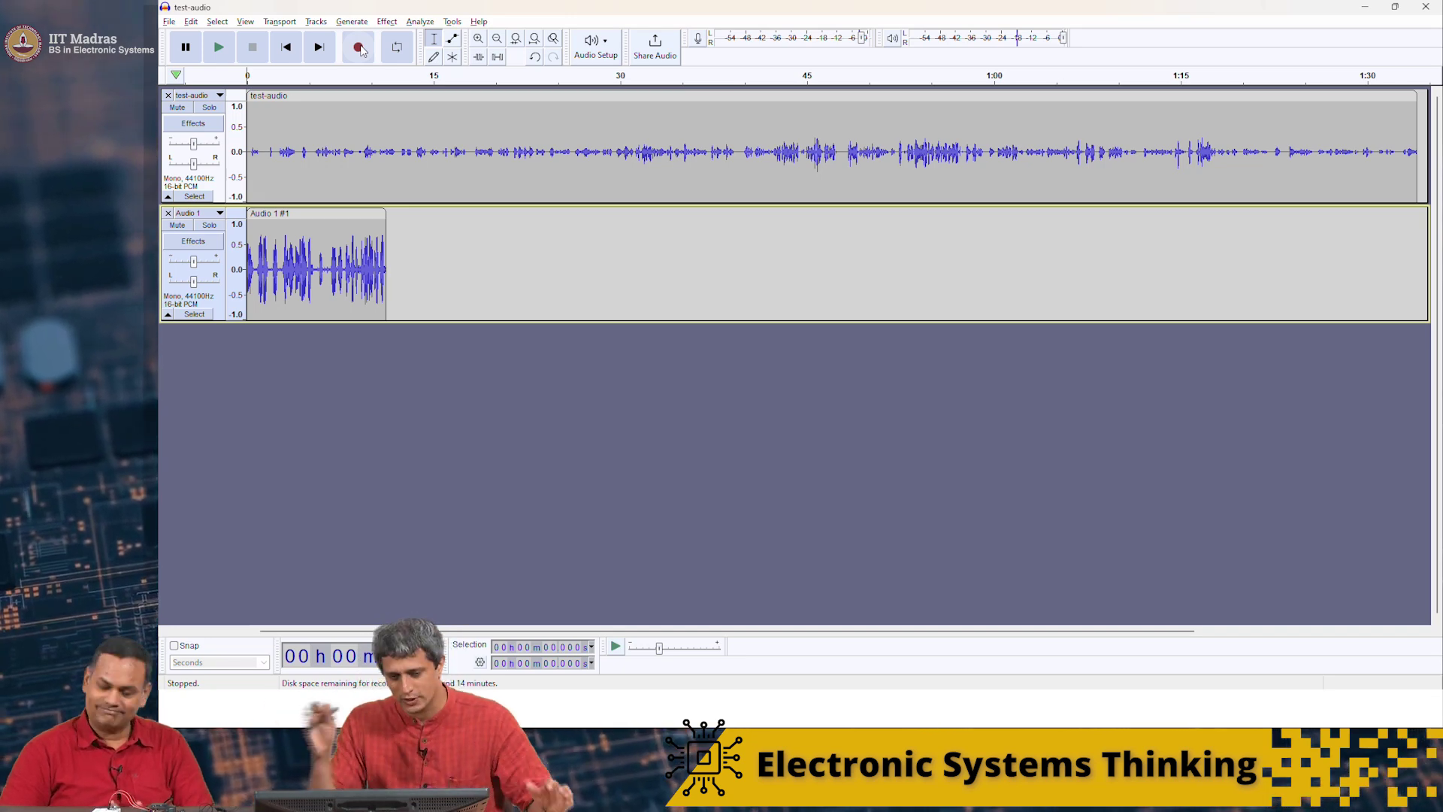
pyautogui.hotkey('alt', 'Tab')
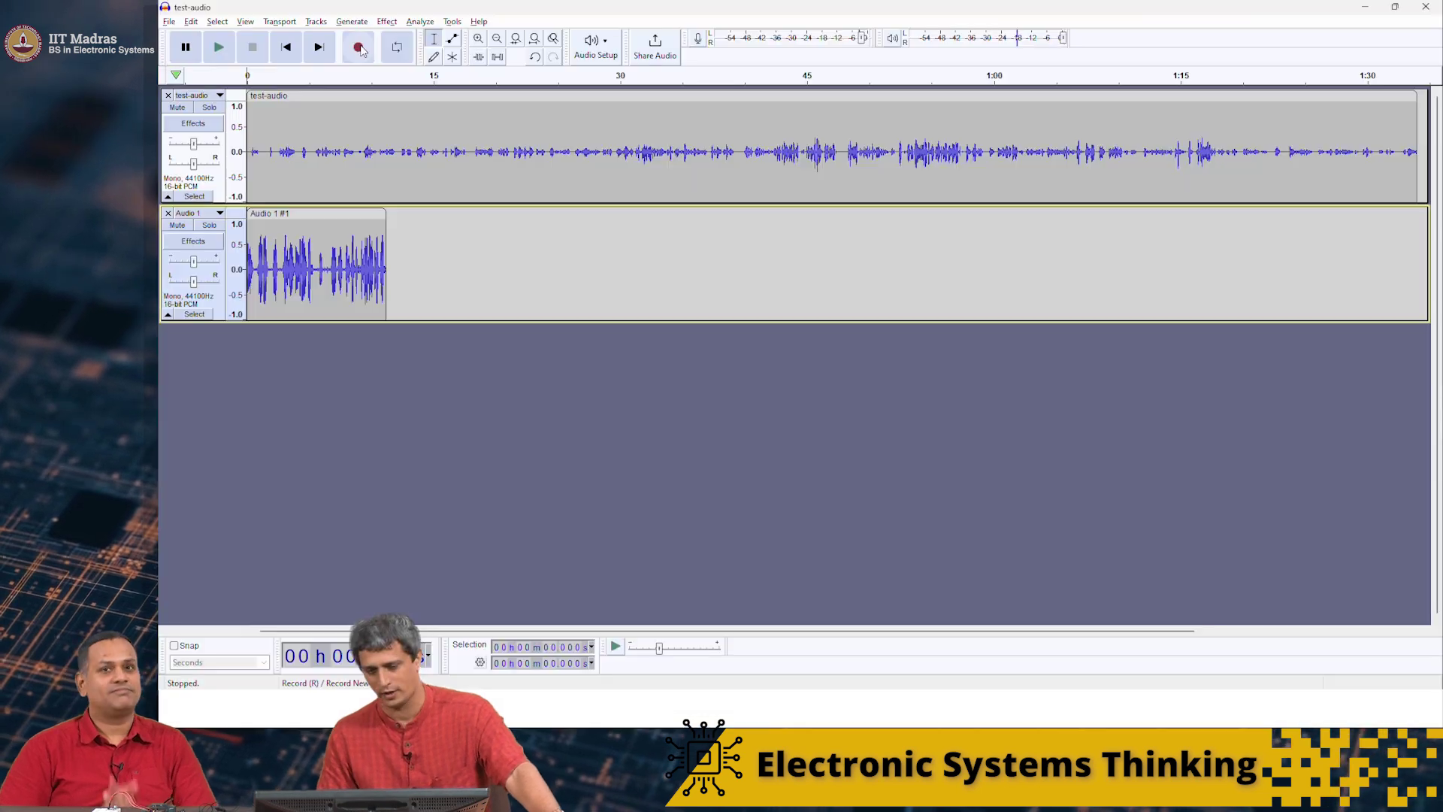
# - In Audio Settings, choose an 8000 Hz project rate, keep 16-bit and 1 (Mono), and confirm
pyautogui.click(192, 22)
pyautogui.click(271, 252)
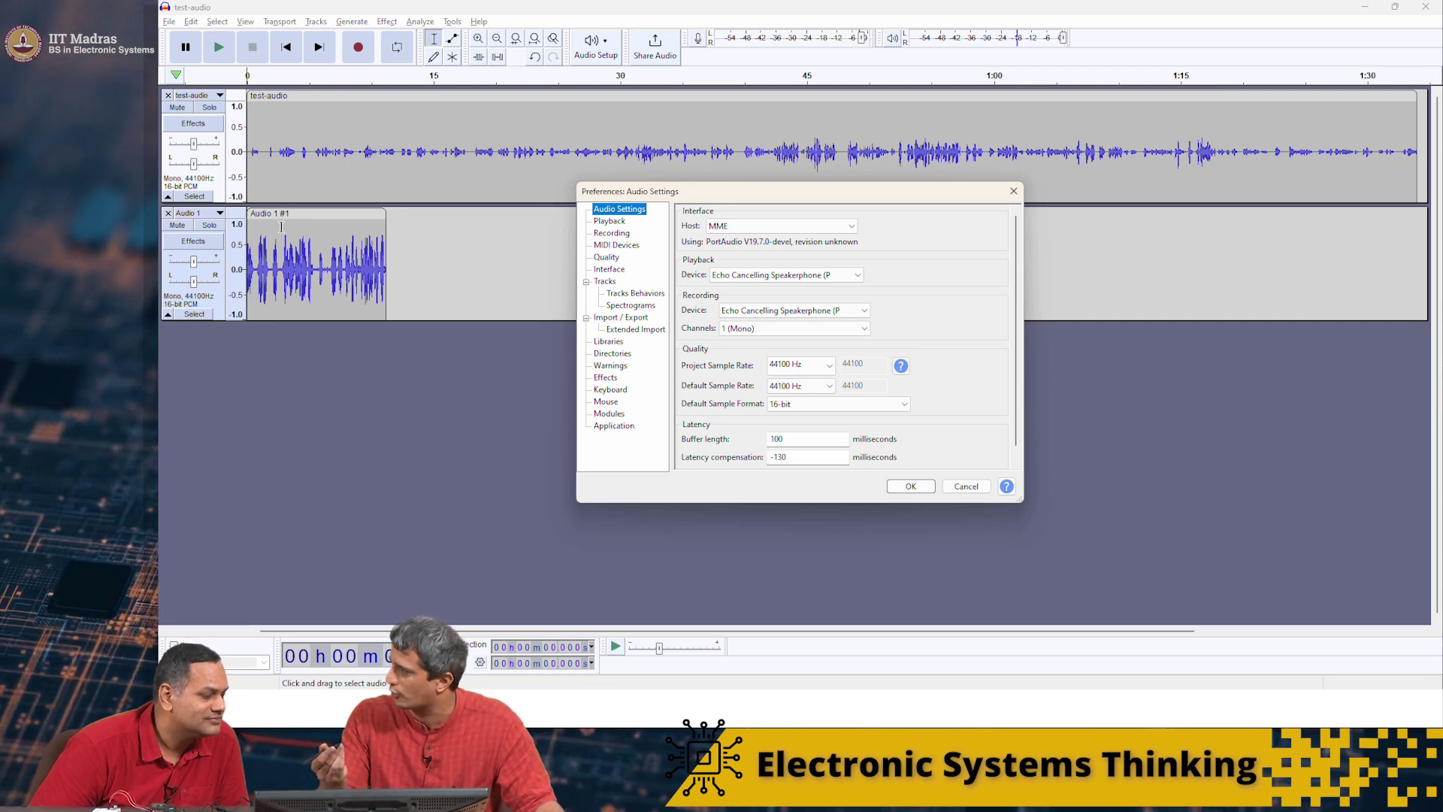
pyautogui.click(828, 368)
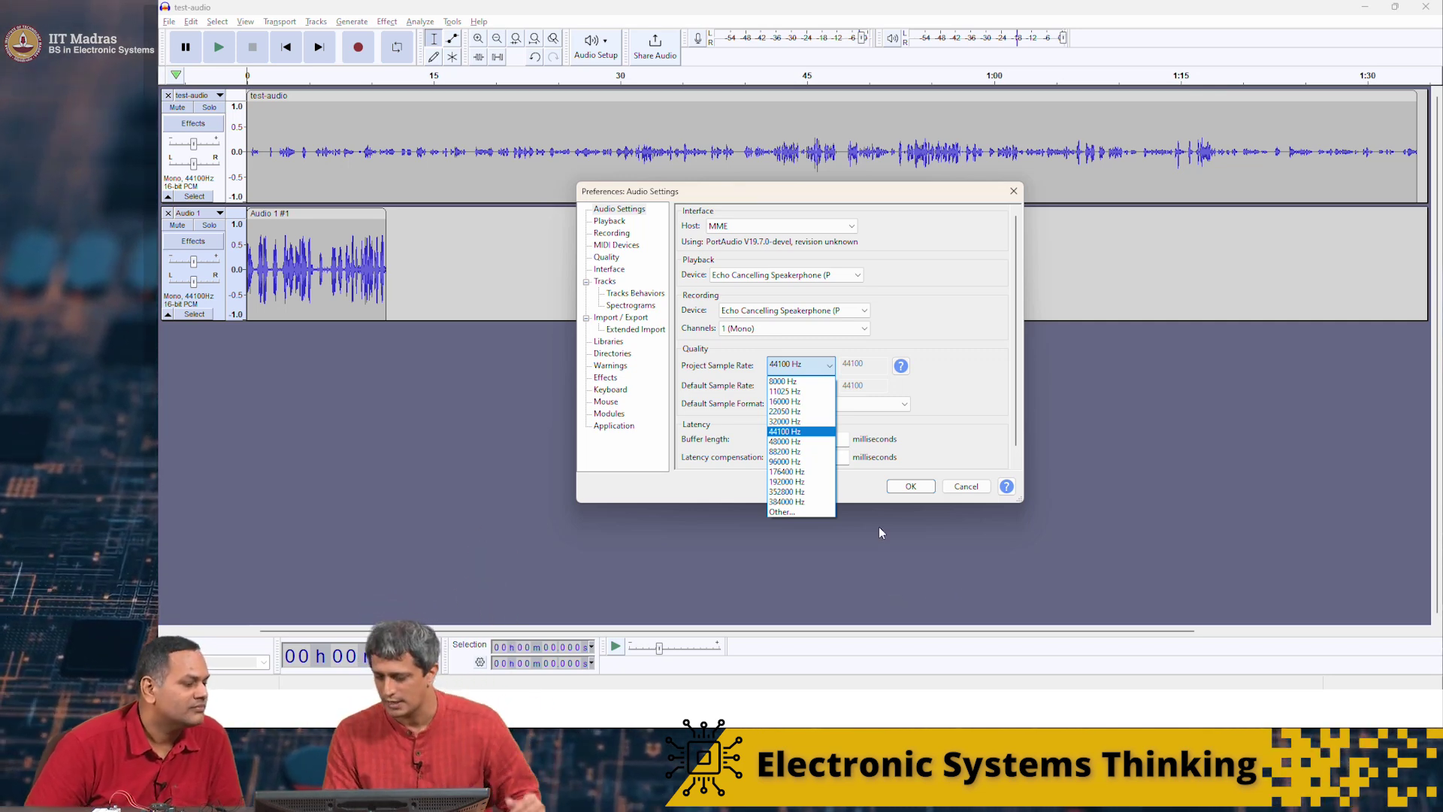
pyautogui.click(785, 381)
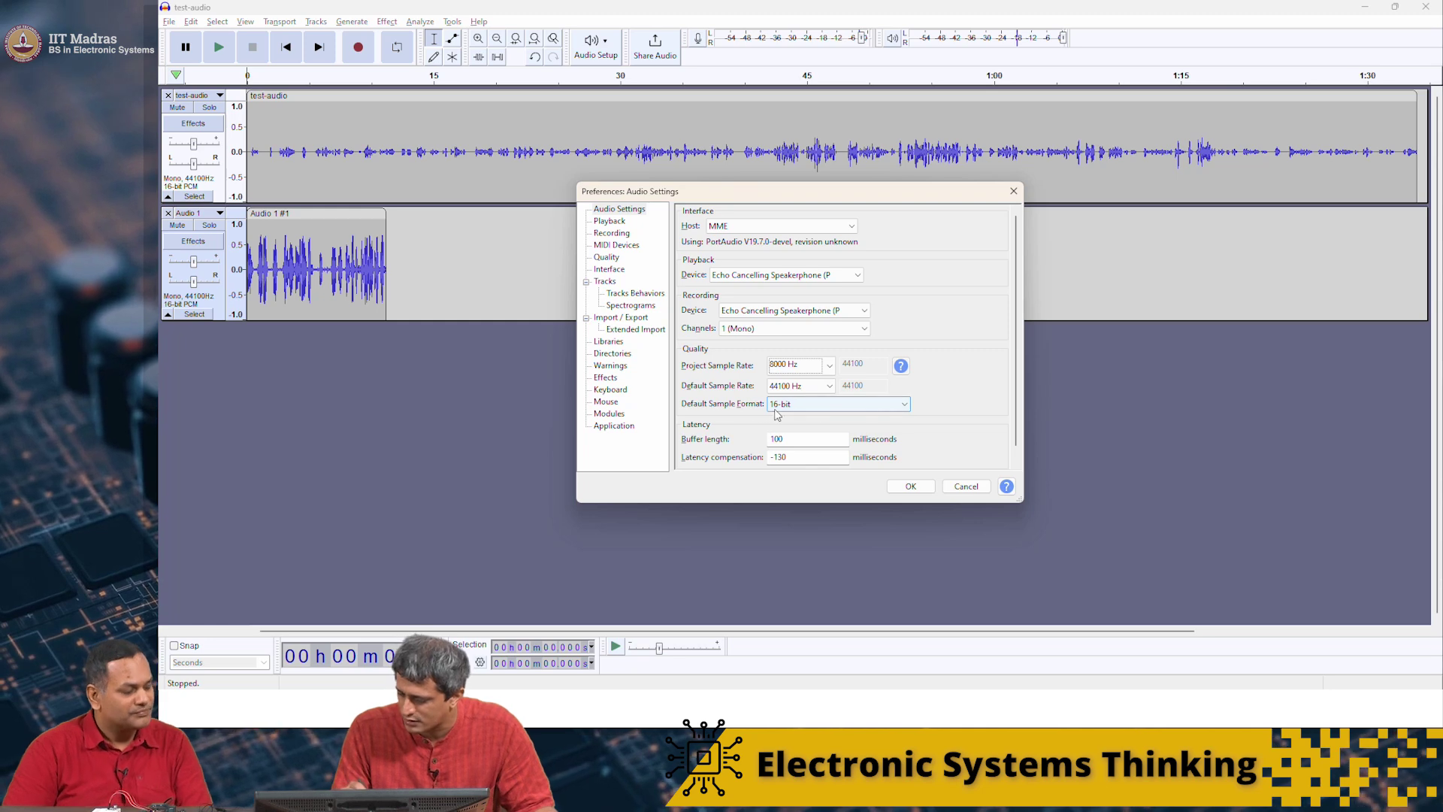
pyautogui.click(905, 407)
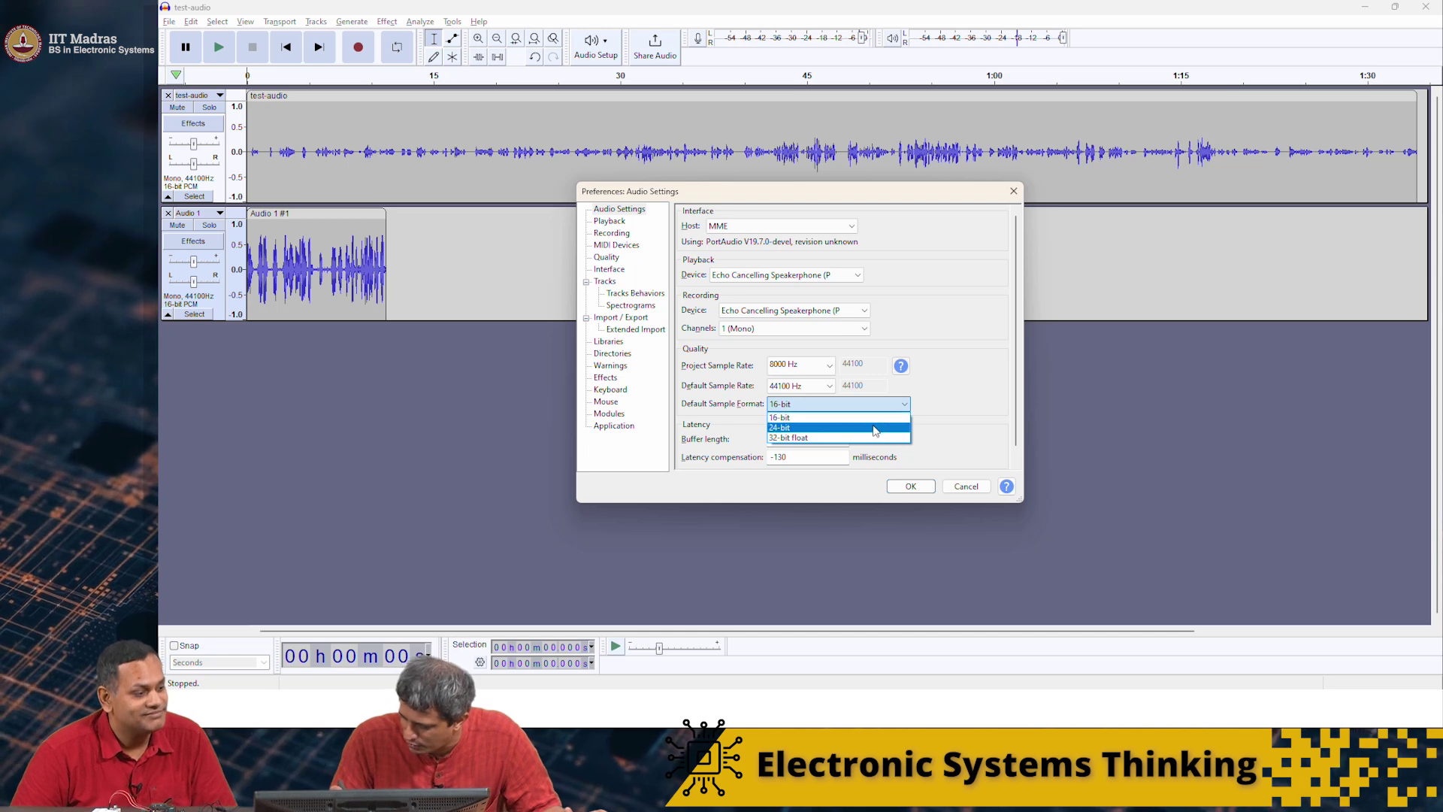
pyautogui.click(884, 419)
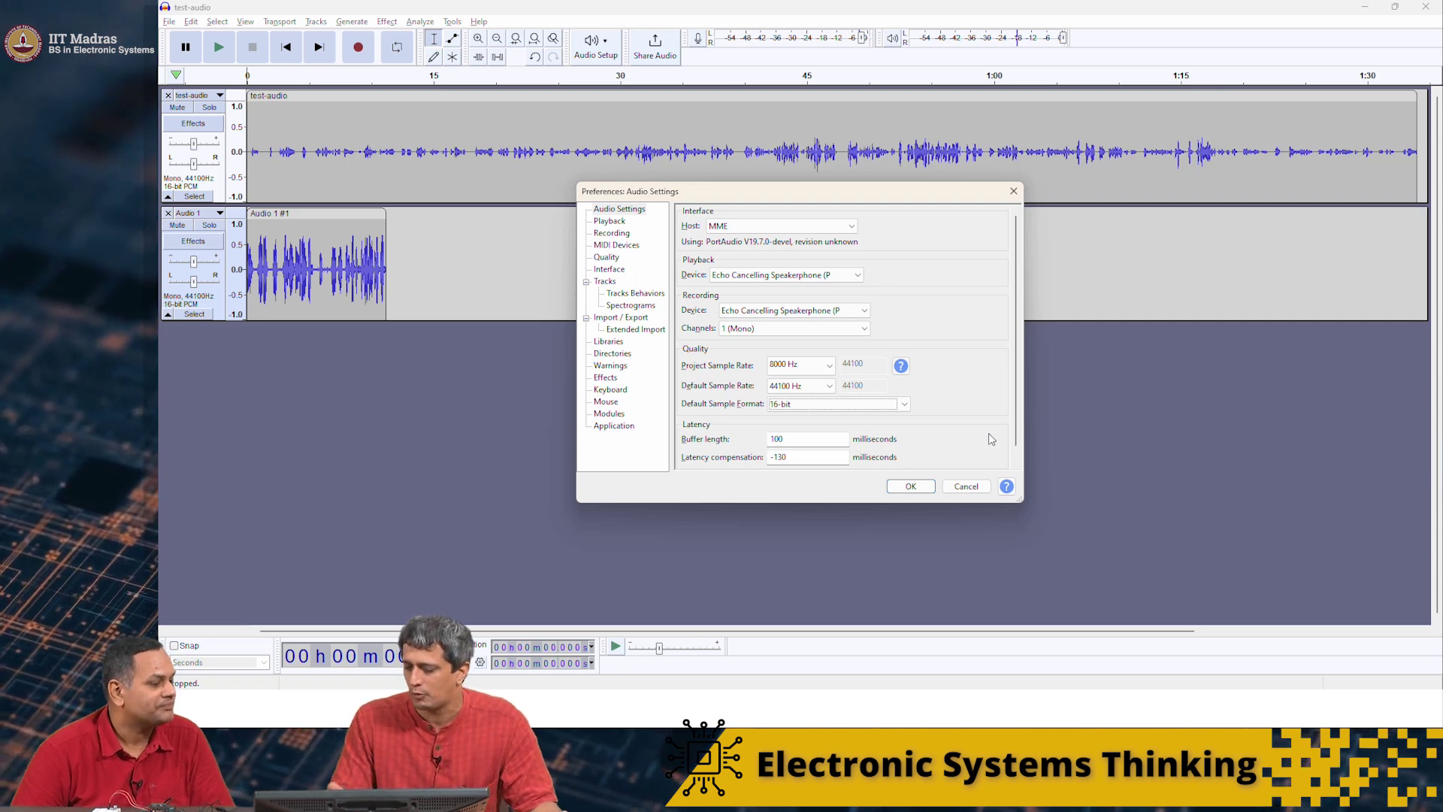
pyautogui.click(861, 329)
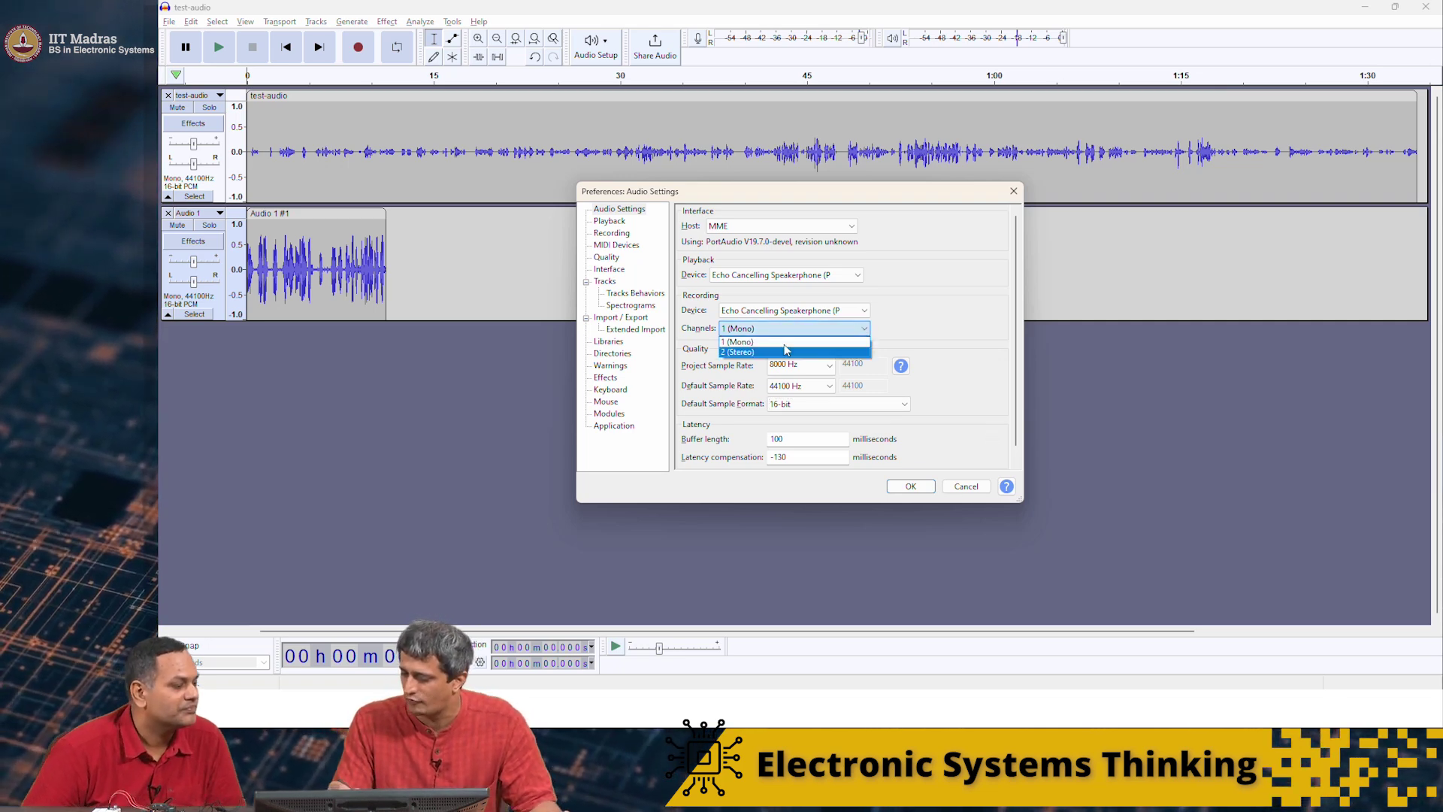
pyautogui.click(934, 323)
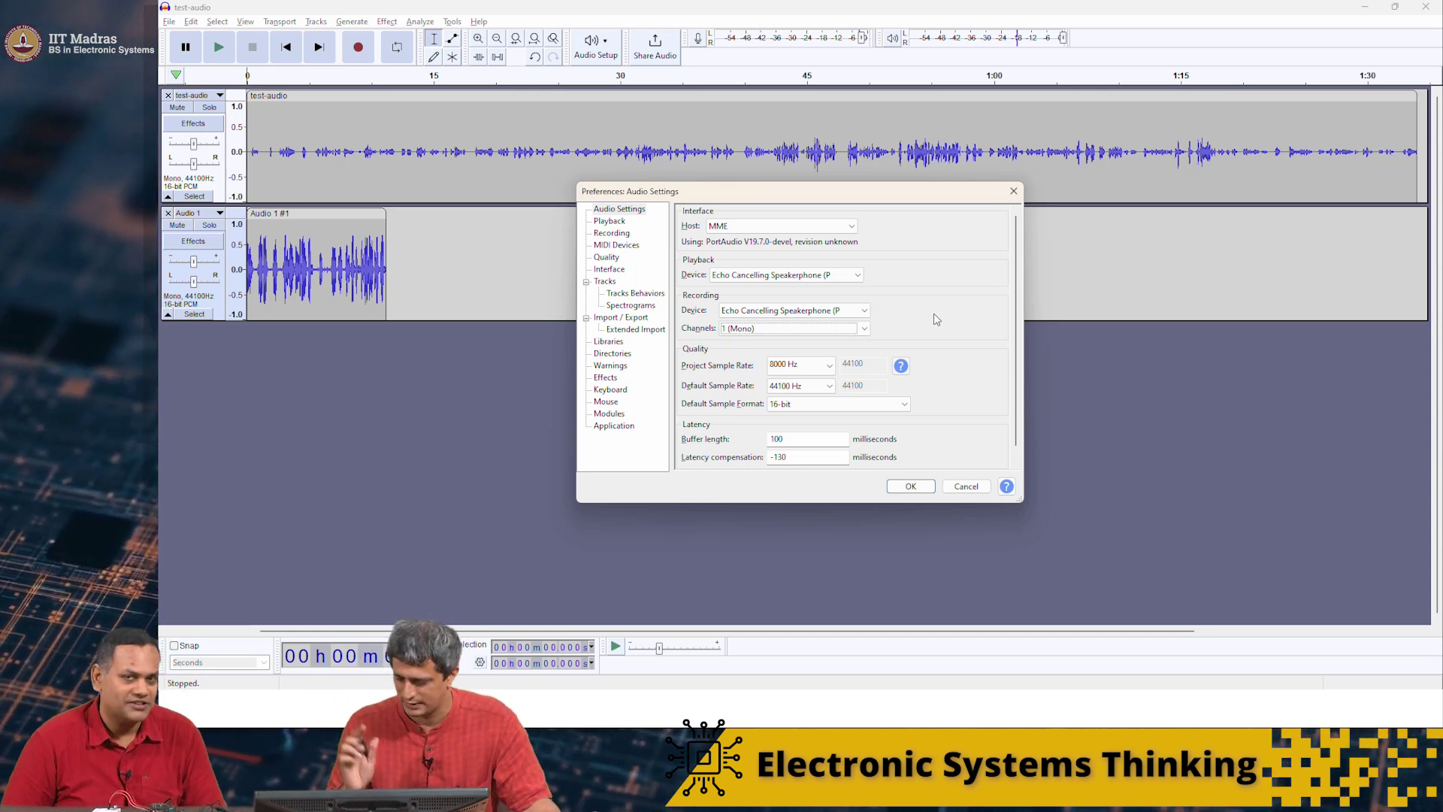
pyautogui.click(906, 484)
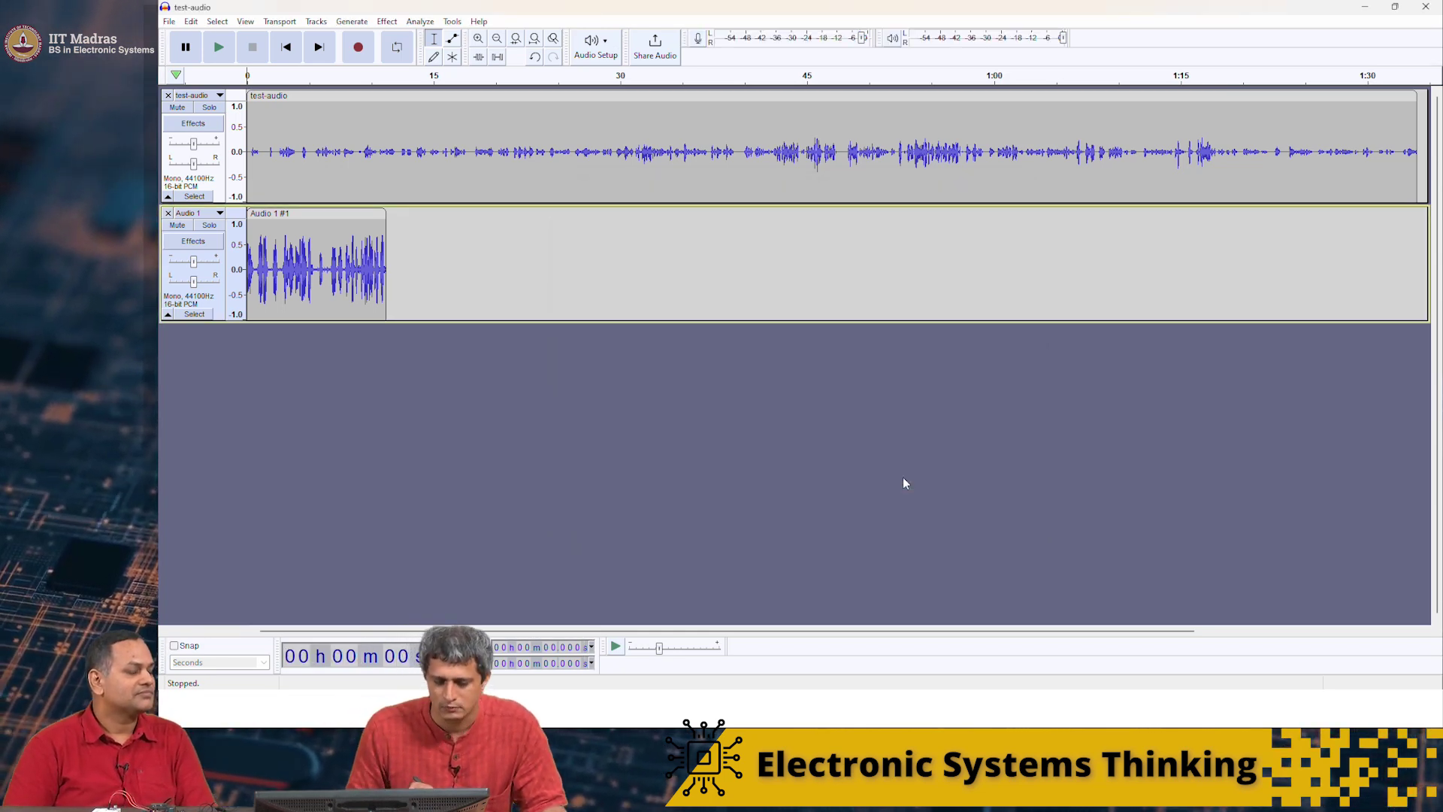
pyautogui.click(169, 21)
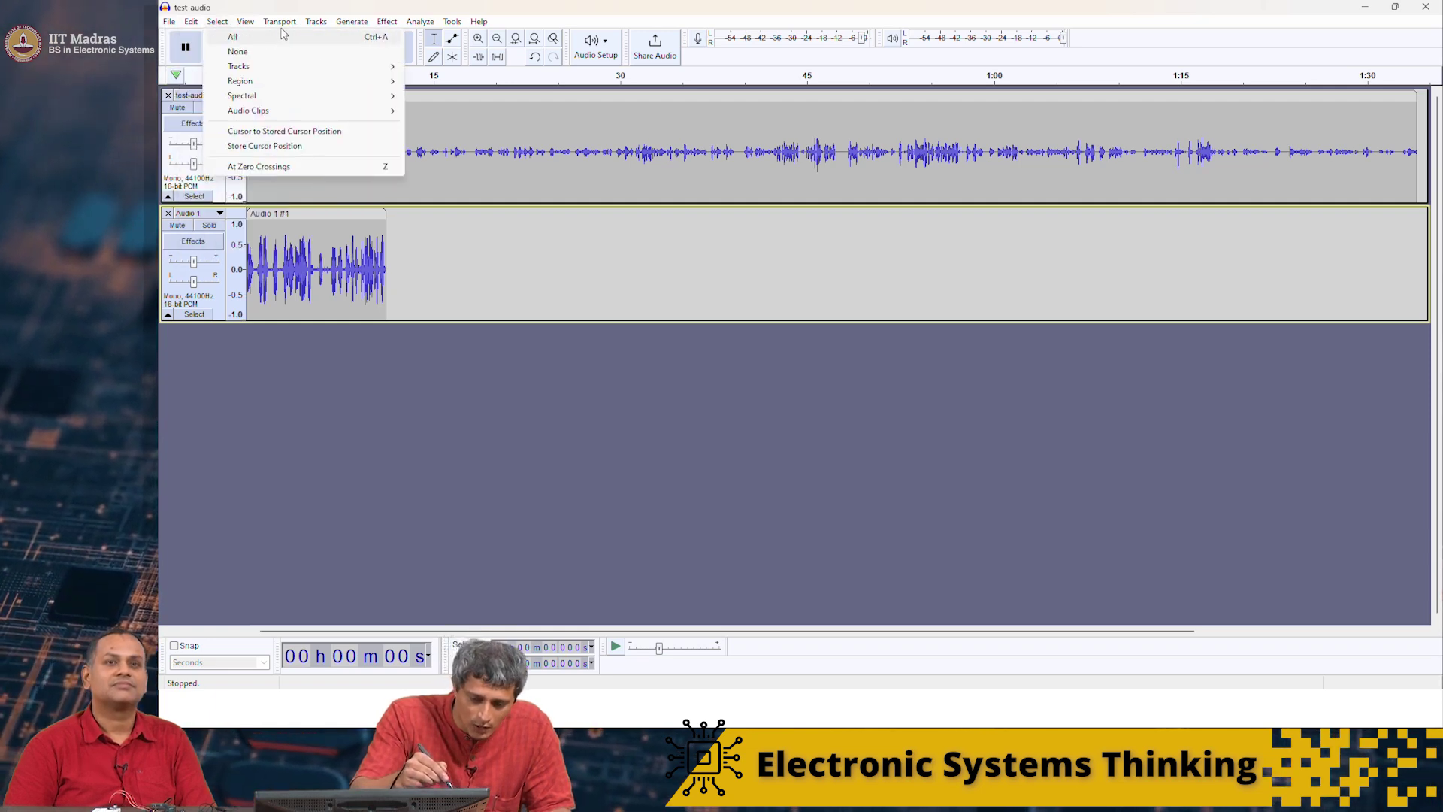
# - Add a new empty mono track, Audio 2, from Tracks > Add New > Mono Track
pyautogui.moveTo(260, 25)
pyautogui.moveTo(315, 22)
pyautogui.moveTo(353, 37)
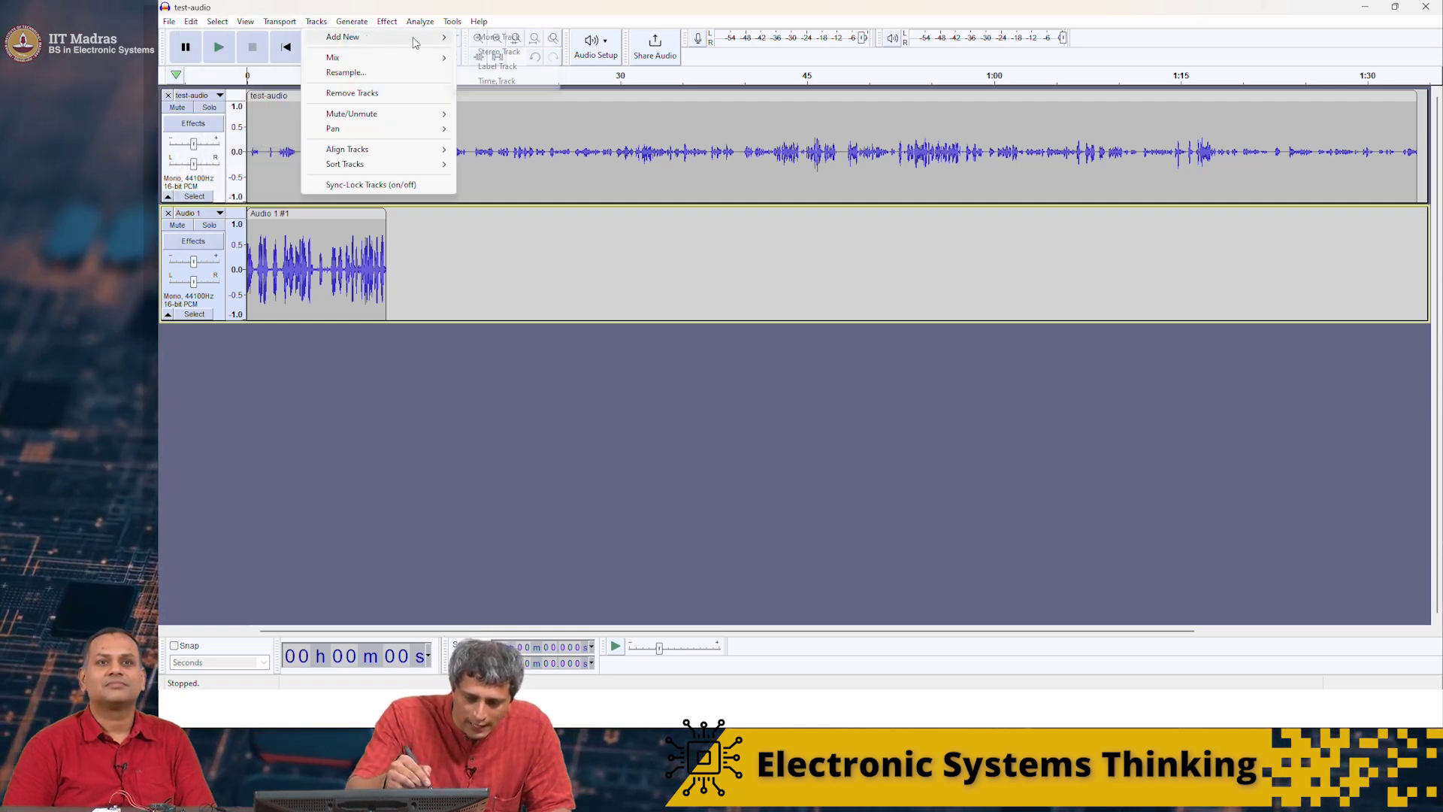
pyautogui.click(497, 41)
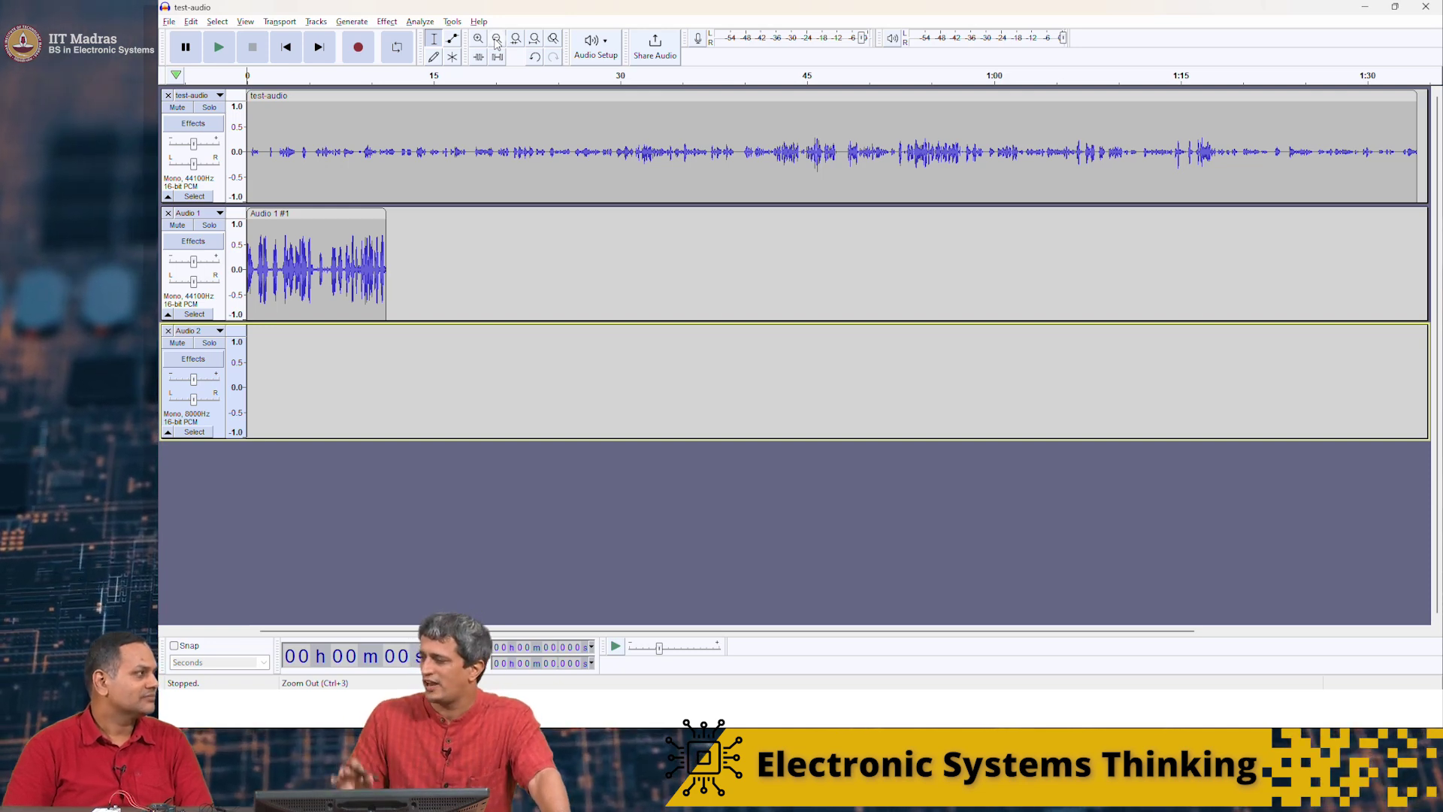
# - Record about 16 seconds of 8000 Hz speech into Audio 2, then stop
pyautogui.click(358, 48)
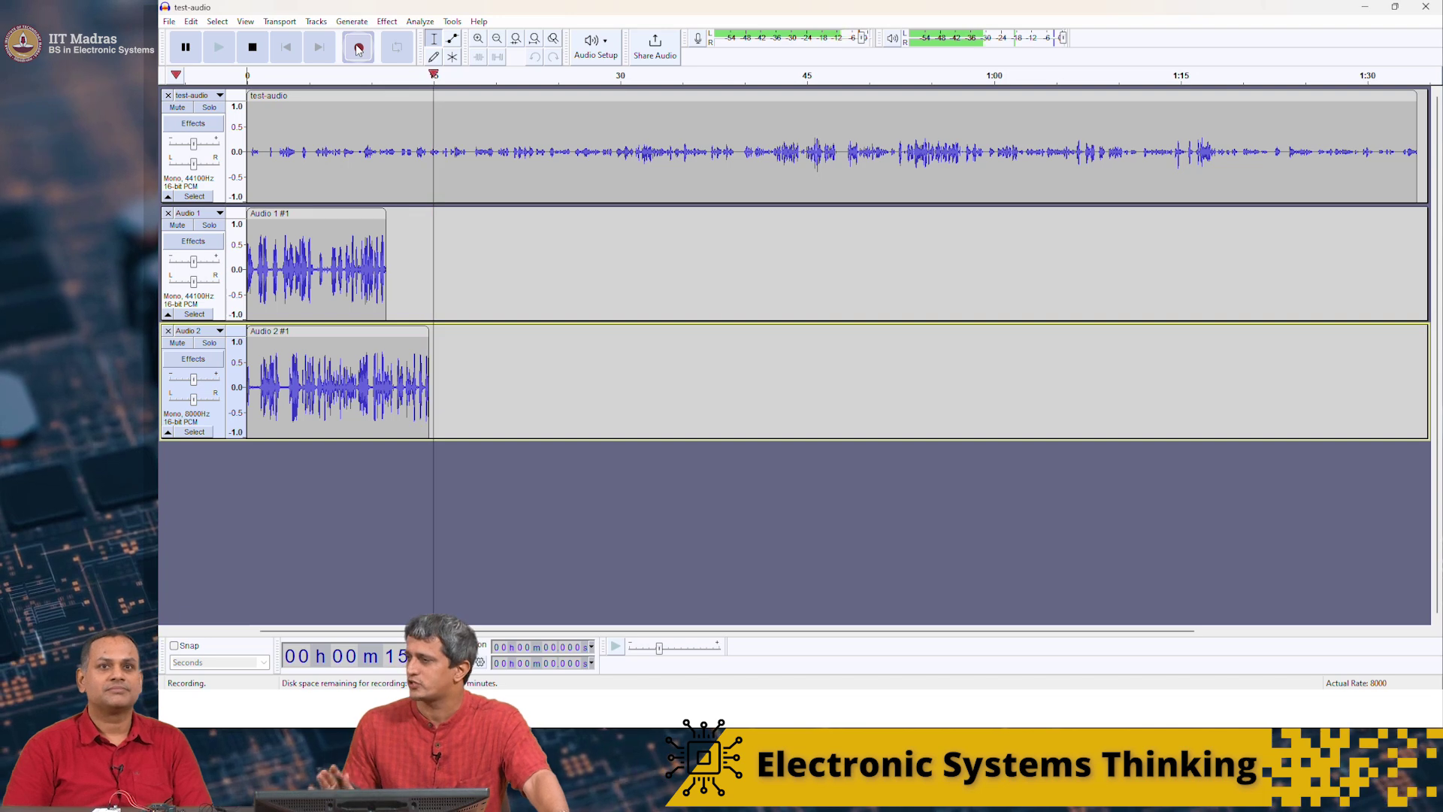
pyautogui.press('space')
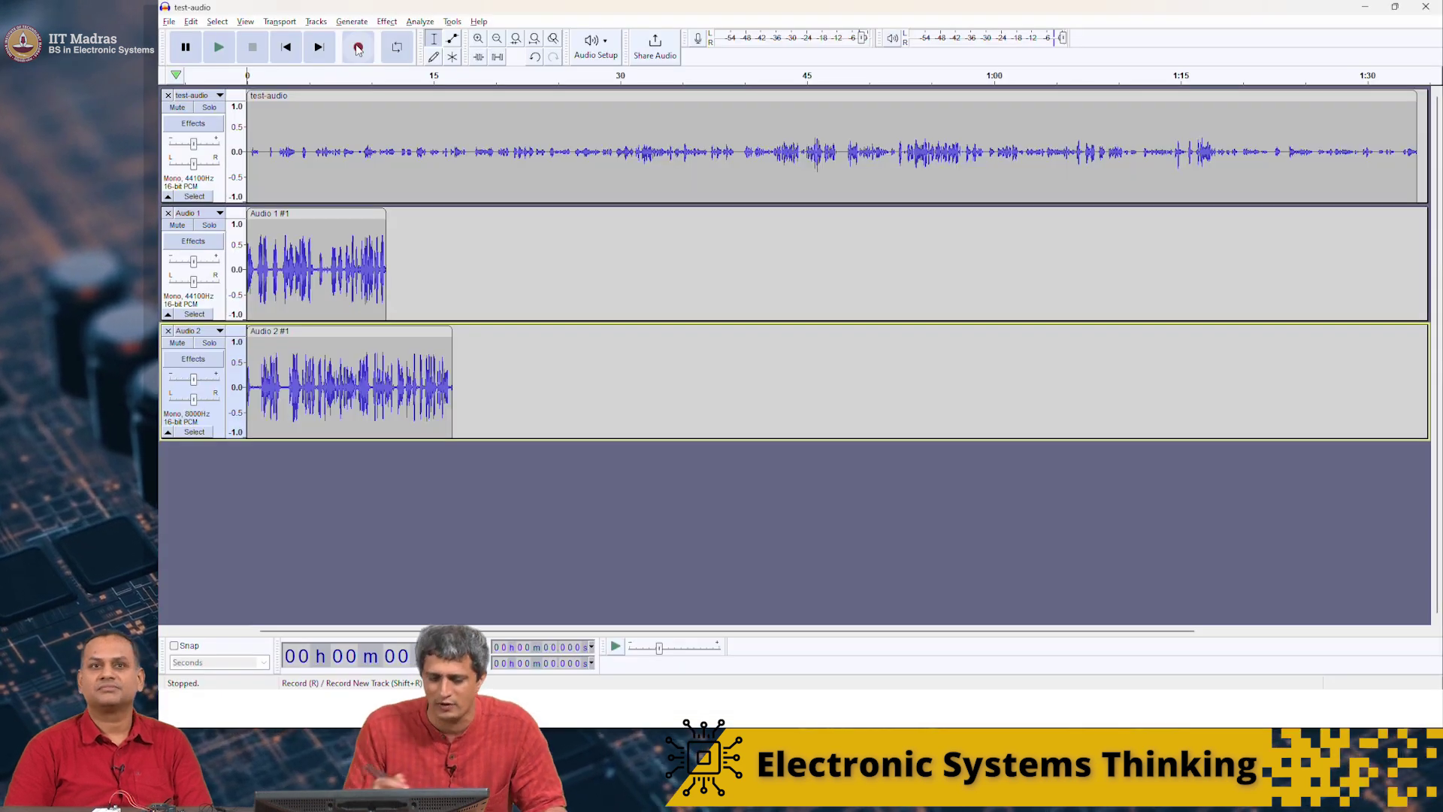
pyautogui.click(190, 21)
pyautogui.click(283, 251)
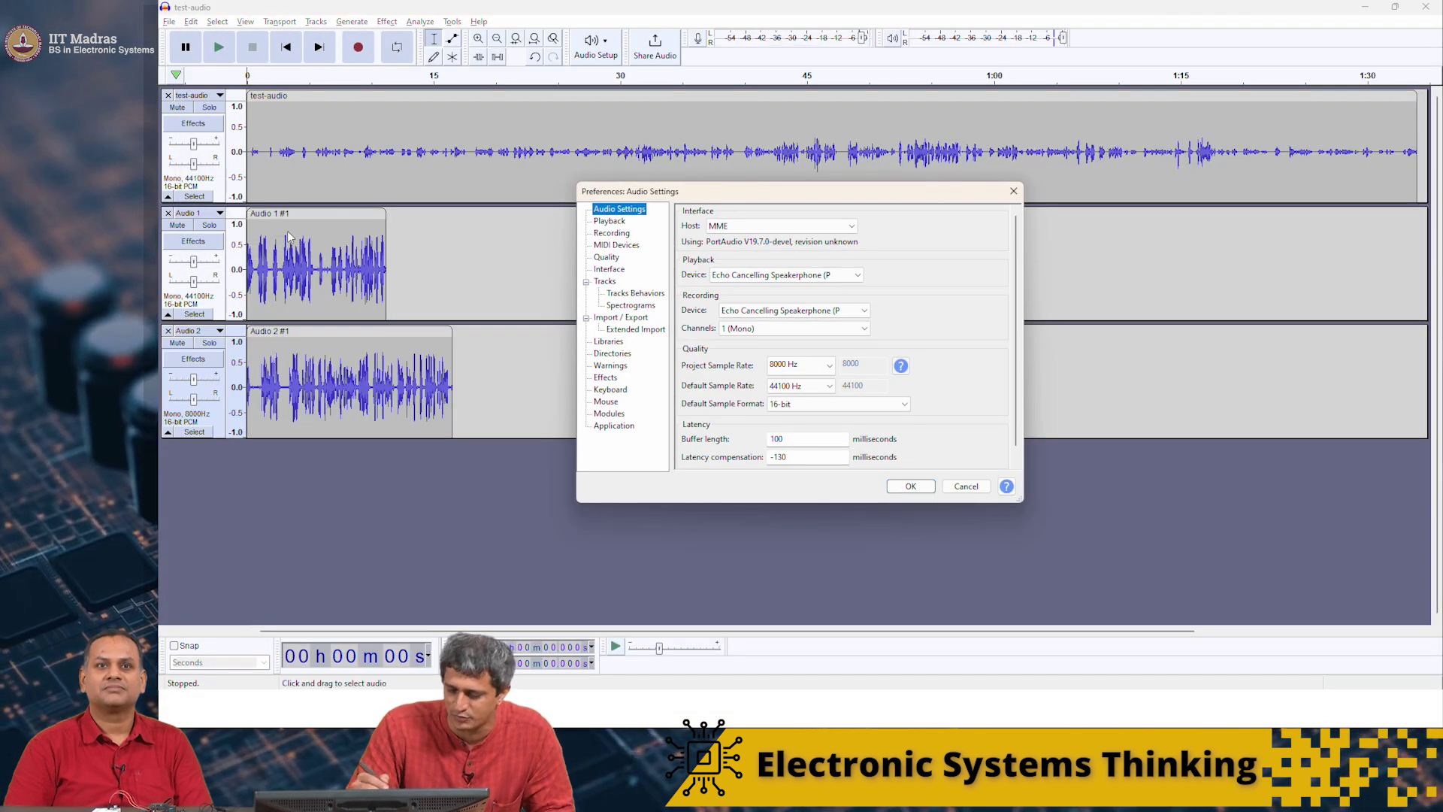
pyautogui.click(830, 386)
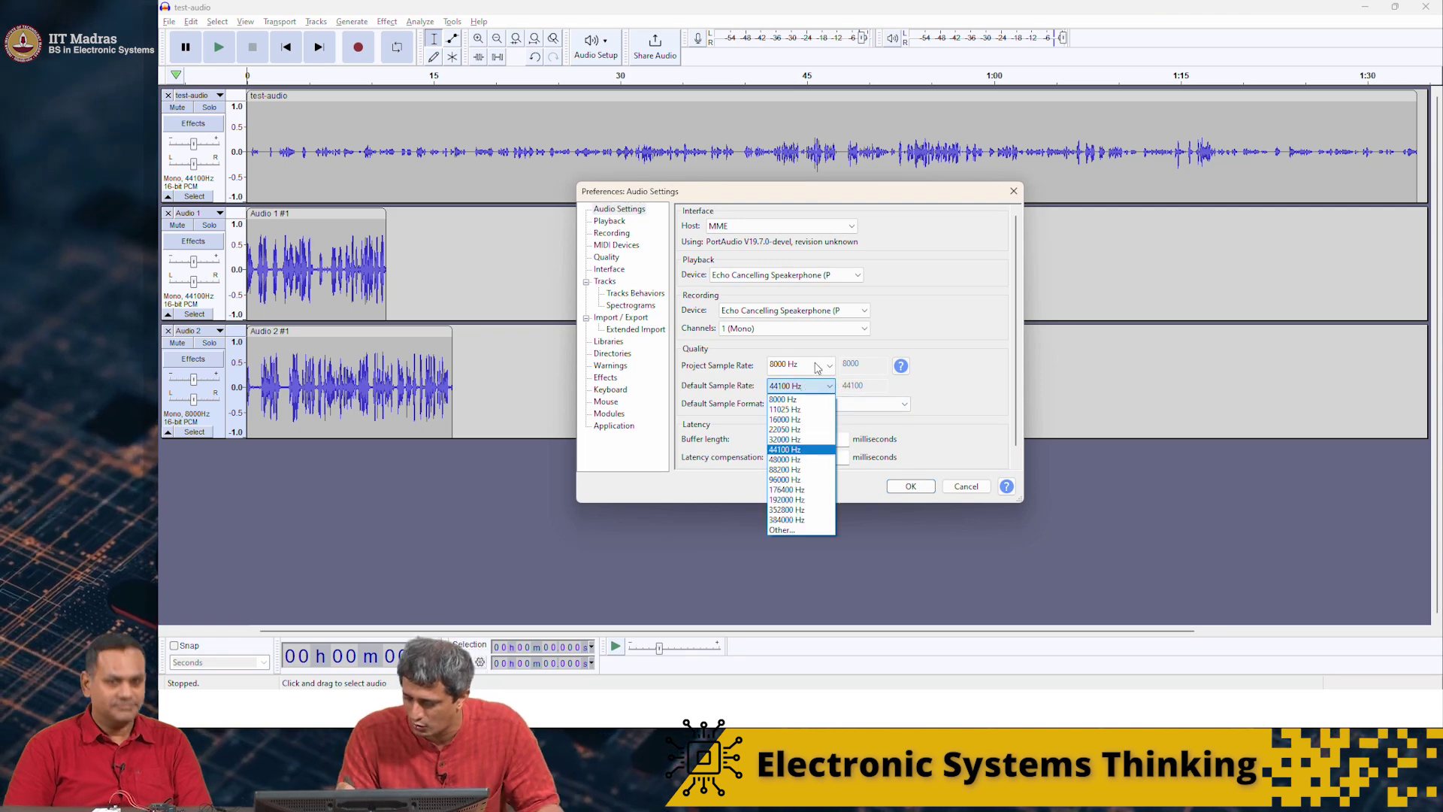
pyautogui.click(817, 367)
pyautogui.click(828, 365)
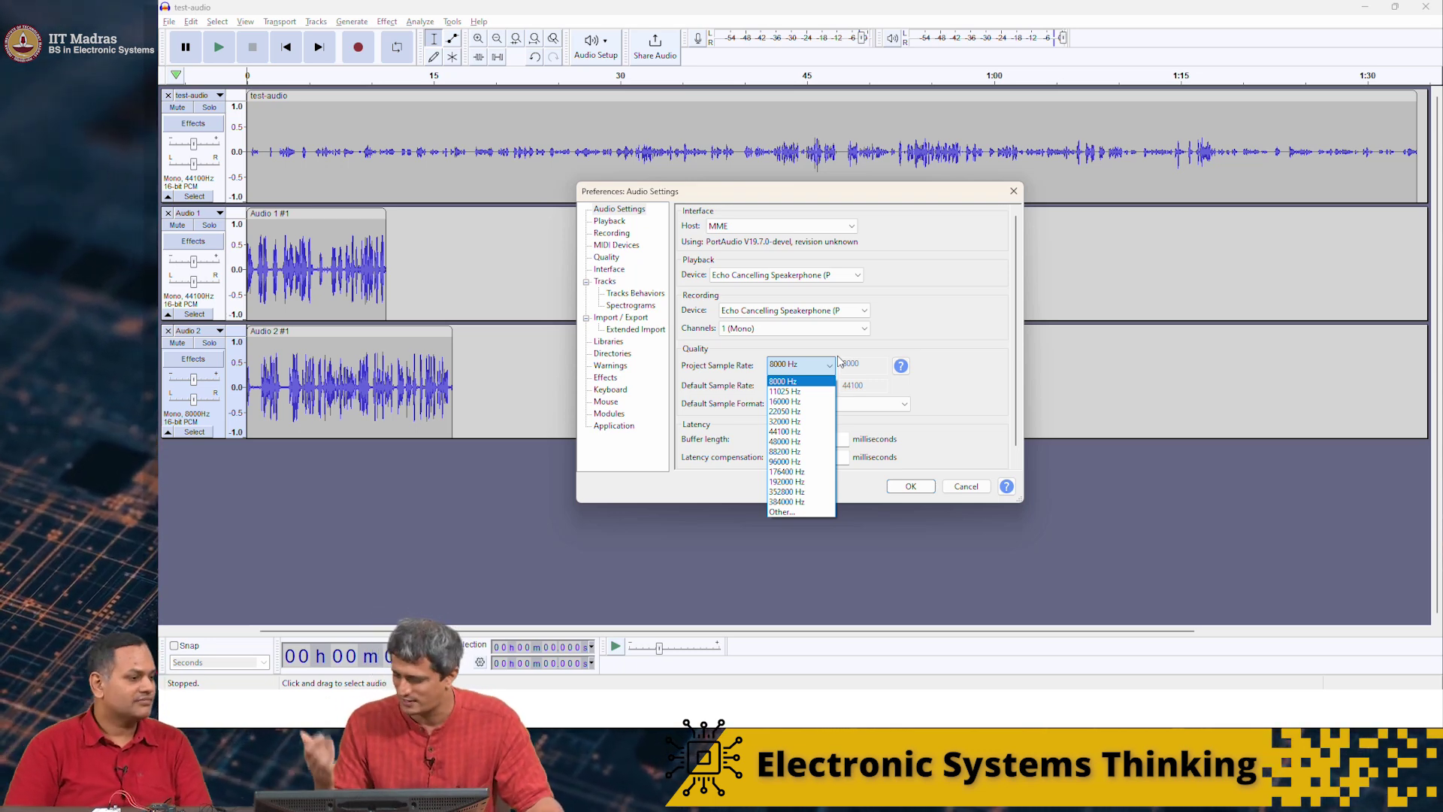
pyautogui.click(958, 467)
pyautogui.click(966, 486)
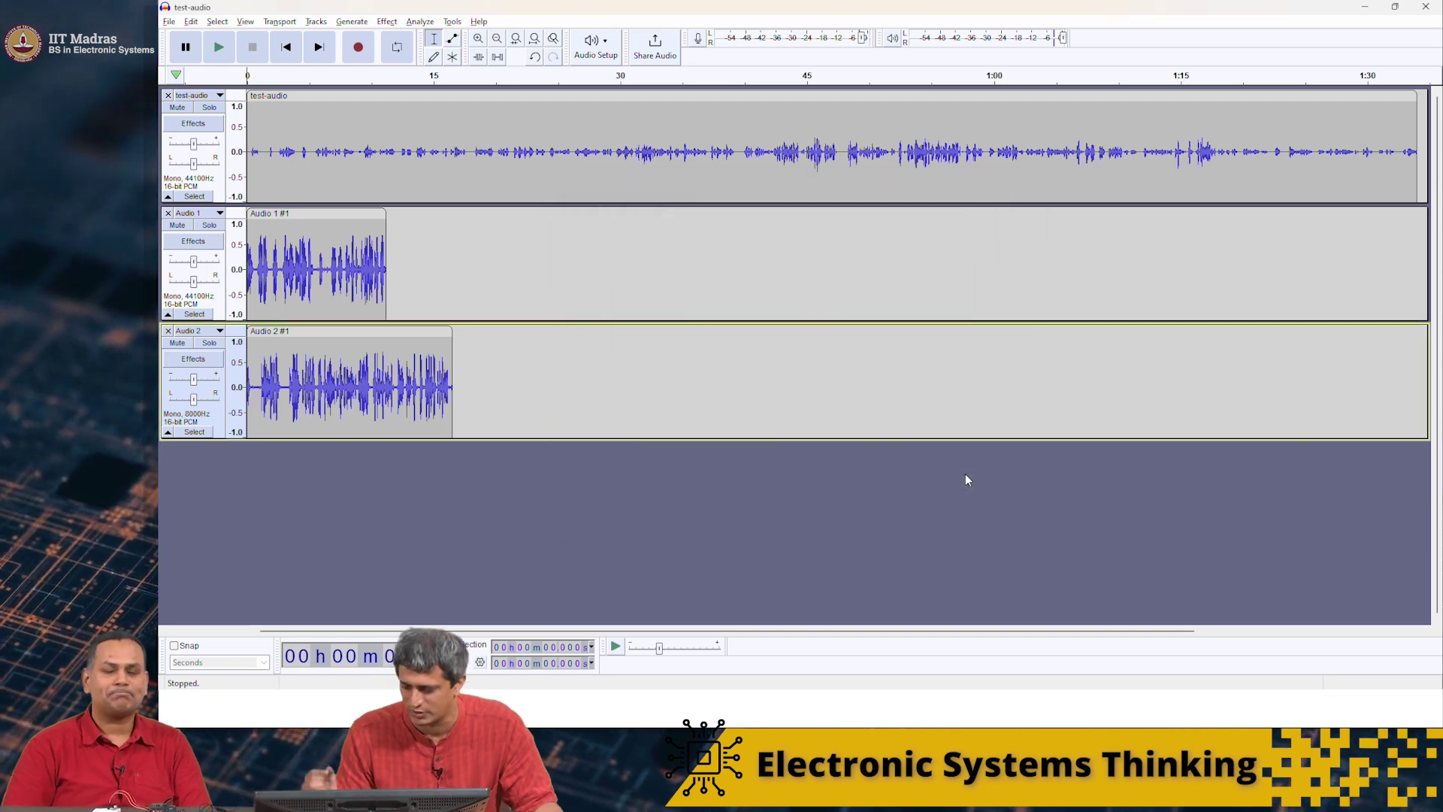